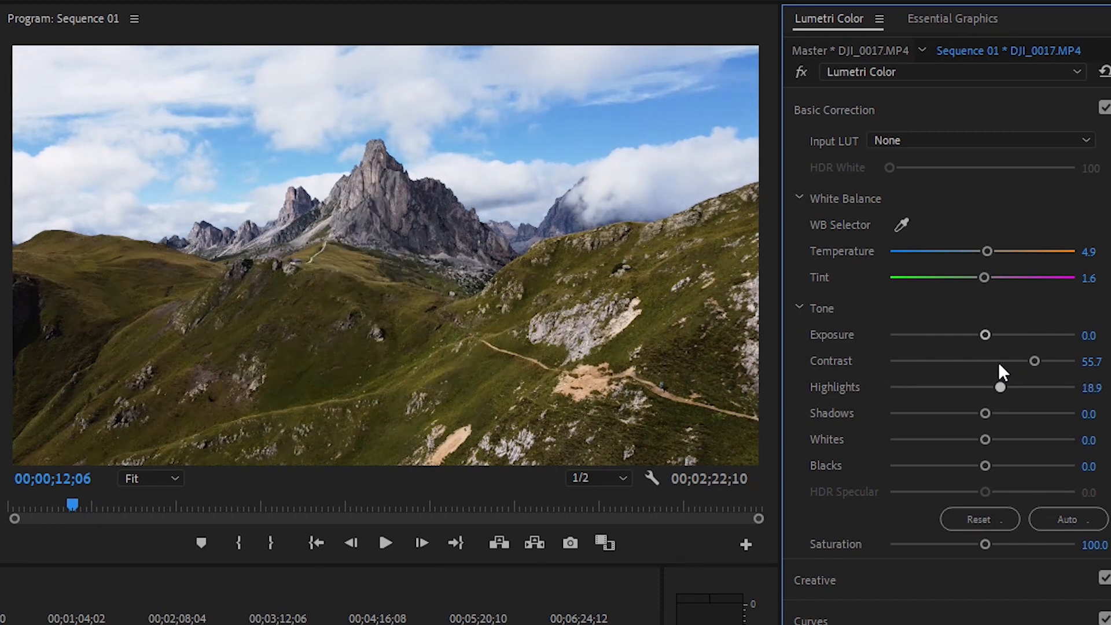
Step: Lower Shadows to -24.3 in Basic Correction and compare the DJI_0017.MP4 shot with the Lumetri effect off and on
{"action": "left_click", "coordinate": [801, 71]}
{"action": "left_click", "coordinate": [801, 72]}
{"action": "left_click_drag", "start_coordinate": [985, 413], "coordinate": [960, 397]}
{"action": "left_click", "coordinate": [801, 71]}
{"action": "left_click", "coordinate": [801, 71]}
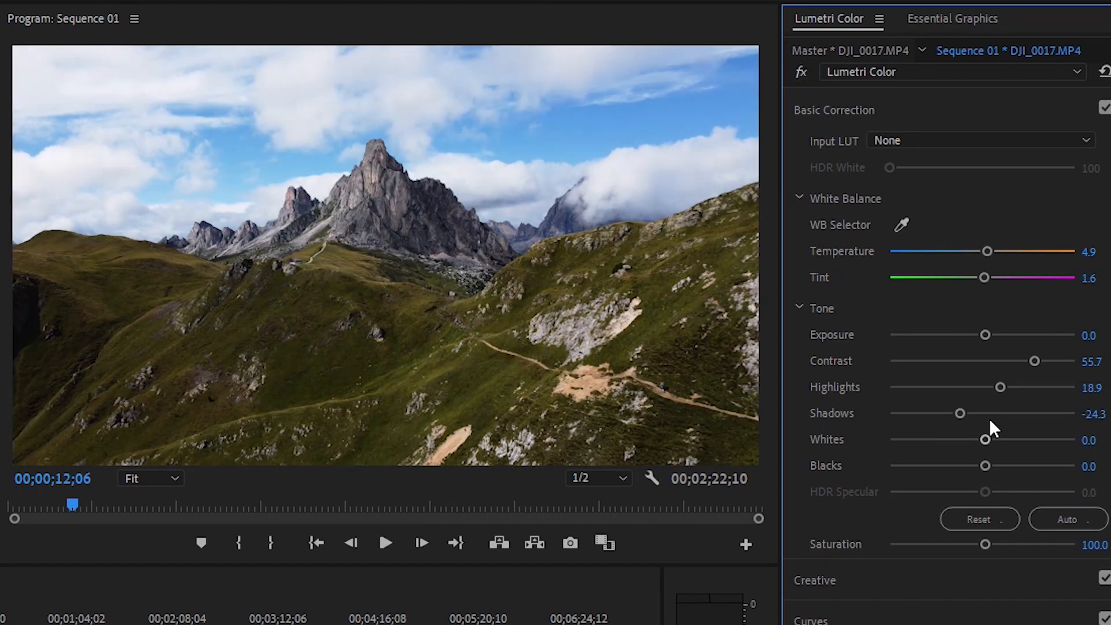
Step: Set Whites to 10.3, Blacks to 0.5 and Saturation to 113.5, and compare the shot with the grade bypassed
{"action": "mouse_move", "coordinate": [975, 427]}
{"action": "left_mouse_down"}
{"action": "mouse_move", "coordinate": [993, 428]}
{"action": "mouse_move", "coordinate": [981, 442]}
{"action": "left_mouse_up"}
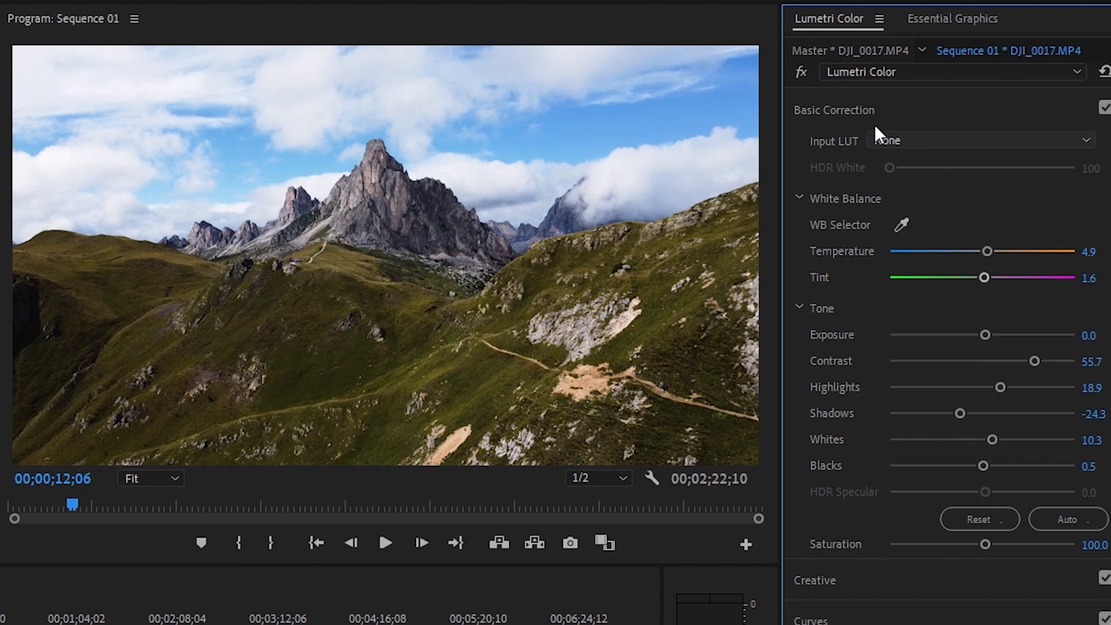
{"action": "mouse_move", "coordinate": [988, 524]}
{"action": "left_mouse_down"}
{"action": "mouse_move", "coordinate": [1082, 525]}
{"action": "mouse_move", "coordinate": [1004, 522]}
{"action": "left_mouse_up"}
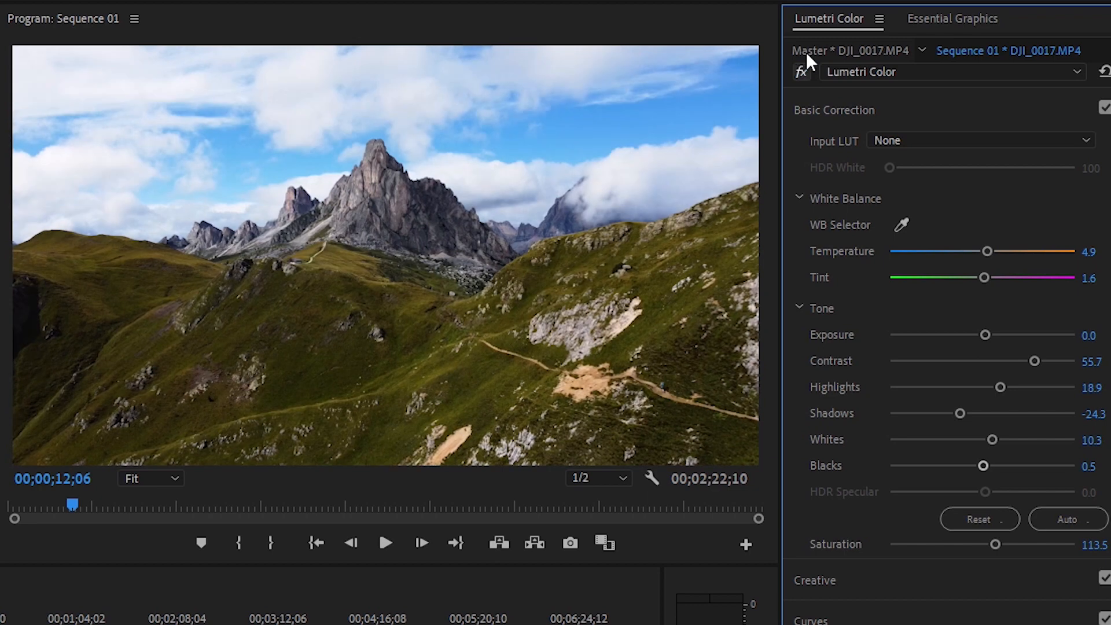
{"action": "left_click", "coordinate": [804, 69]}
{"action": "left_click", "coordinate": [803, 68]}
{"action": "left_click", "coordinate": [803, 68]}
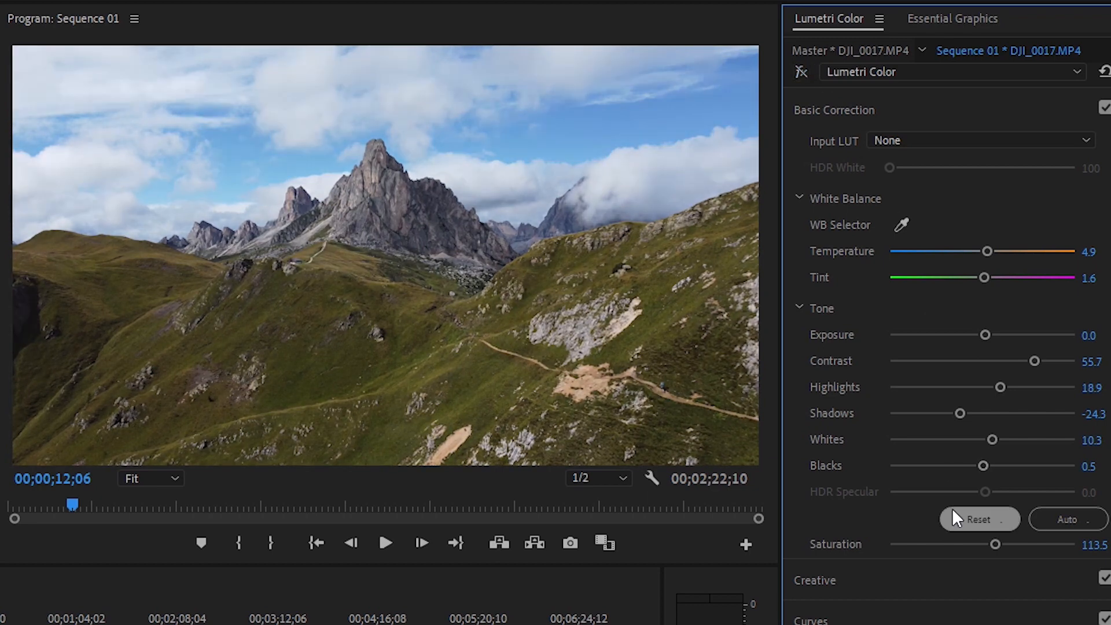
Step: Raise Vibrance slightly in the Creative adjustments and compare the shot with the grade off and on
{"action": "left_click", "coordinate": [935, 573]}
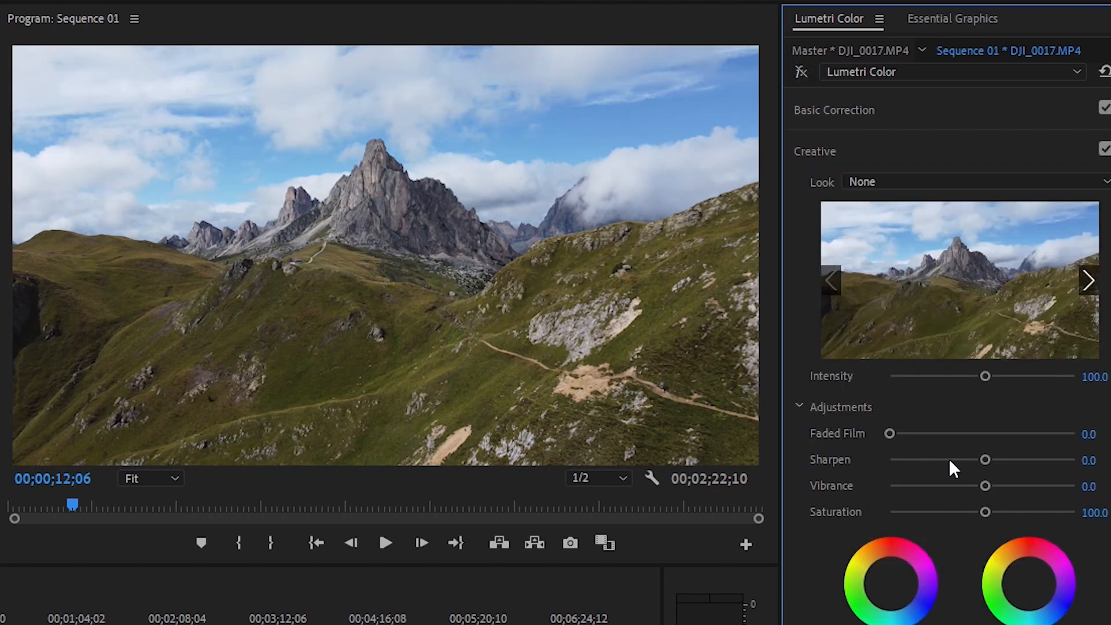
{"action": "mouse_move", "coordinate": [986, 470]}
{"action": "left_mouse_down"}
{"action": "mouse_move", "coordinate": [993, 511]}
{"action": "mouse_move", "coordinate": [1084, 488]}
{"action": "mouse_move", "coordinate": [989, 486]}
{"action": "mouse_move", "coordinate": [1074, 478]}
{"action": "mouse_move", "coordinate": [997, 478]}
{"action": "mouse_move", "coordinate": [1106, 483]}
{"action": "mouse_move", "coordinate": [992, 473]}
{"action": "left_mouse_up"}
{"action": "left_click", "coordinate": [802, 70]}
{"action": "left_click", "coordinate": [801, 71]}
{"action": "left_click", "coordinate": [802, 71]}
{"action": "left_click", "coordinate": [802, 71]}
{"action": "left_click", "coordinate": [802, 71]}
{"action": "left_click", "coordinate": [801, 71]}
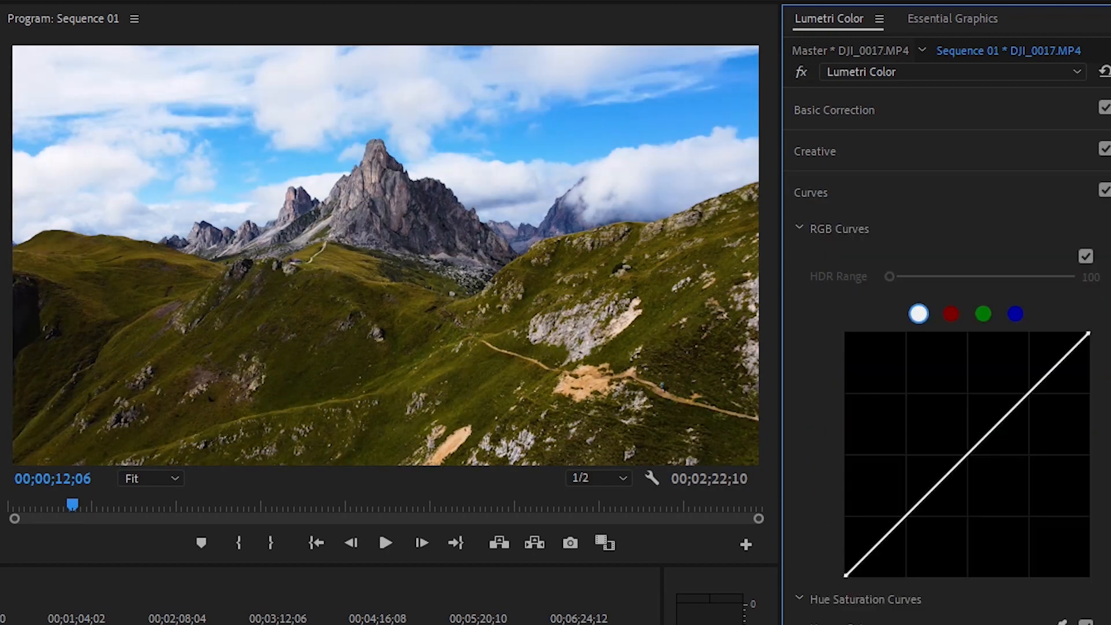
Step: Shape a gentle S-curve on the white RGB curve using three points, with shadows pulled down and highlights lifted
{"action": "left_click", "coordinate": [907, 515]}
{"action": "left_click", "coordinate": [971, 451]}
{"action": "left_click", "coordinate": [1030, 392]}
{"action": "left_click_drag", "start_coordinate": [907, 514], "coordinate": [911, 514]}
{"action": "left_click_drag", "start_coordinate": [1028, 387], "coordinate": [1028, 366]}
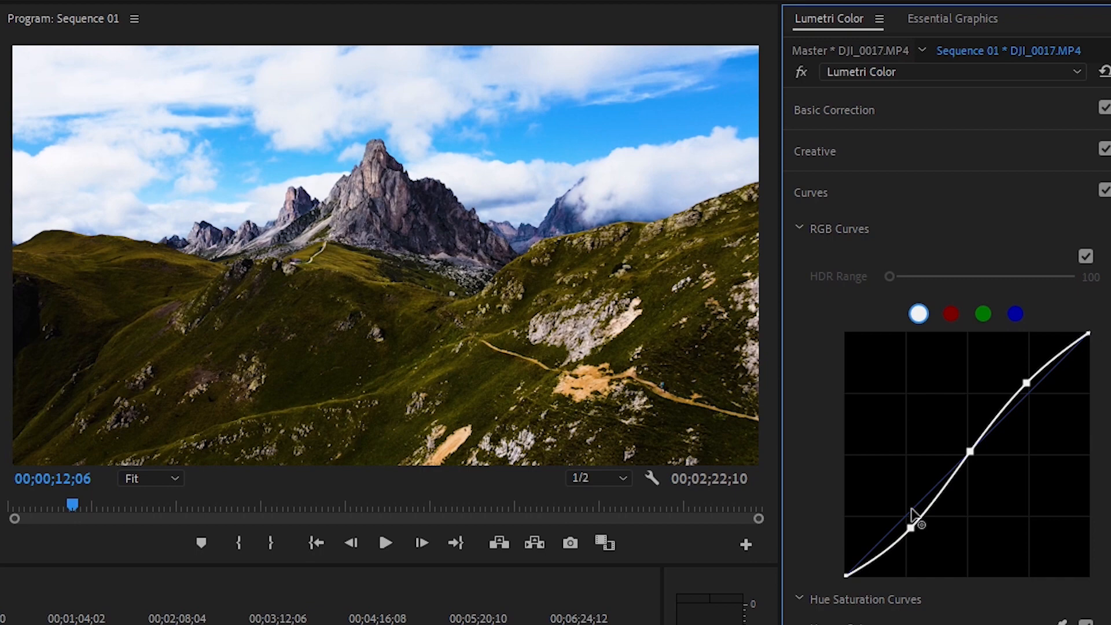
{"action": "left_click_drag", "start_coordinate": [911, 512], "coordinate": [907, 514]}
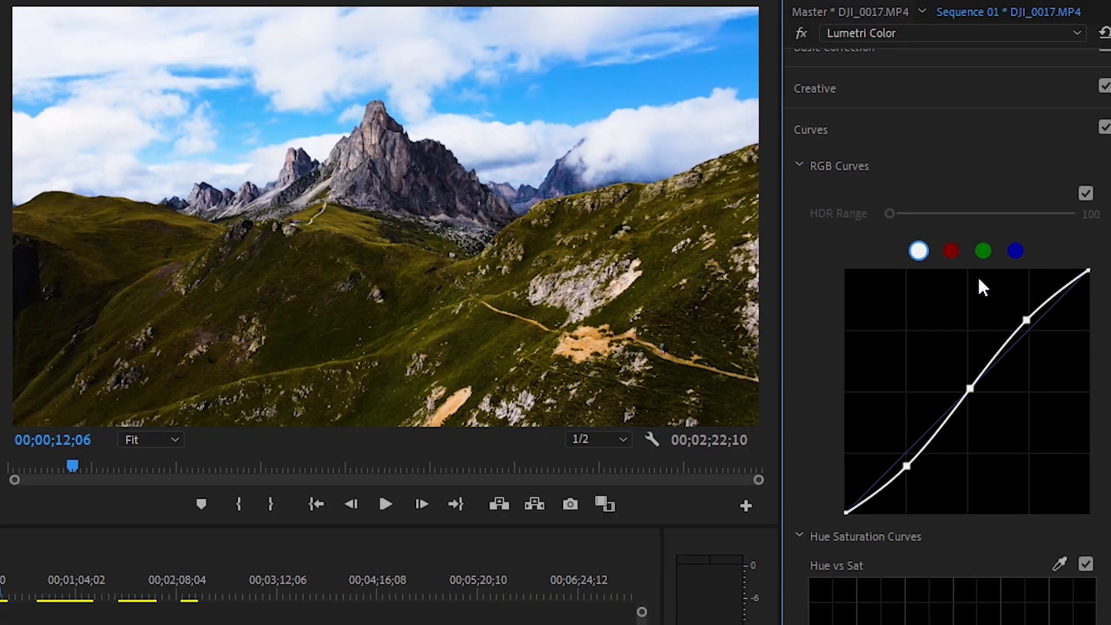
Step: Add midtone and shadow points to the blue RGB curve and pull the shadow point slightly down
{"action": "left_click", "coordinate": [1015, 250]}
{"action": "left_click", "coordinate": [966, 393]}
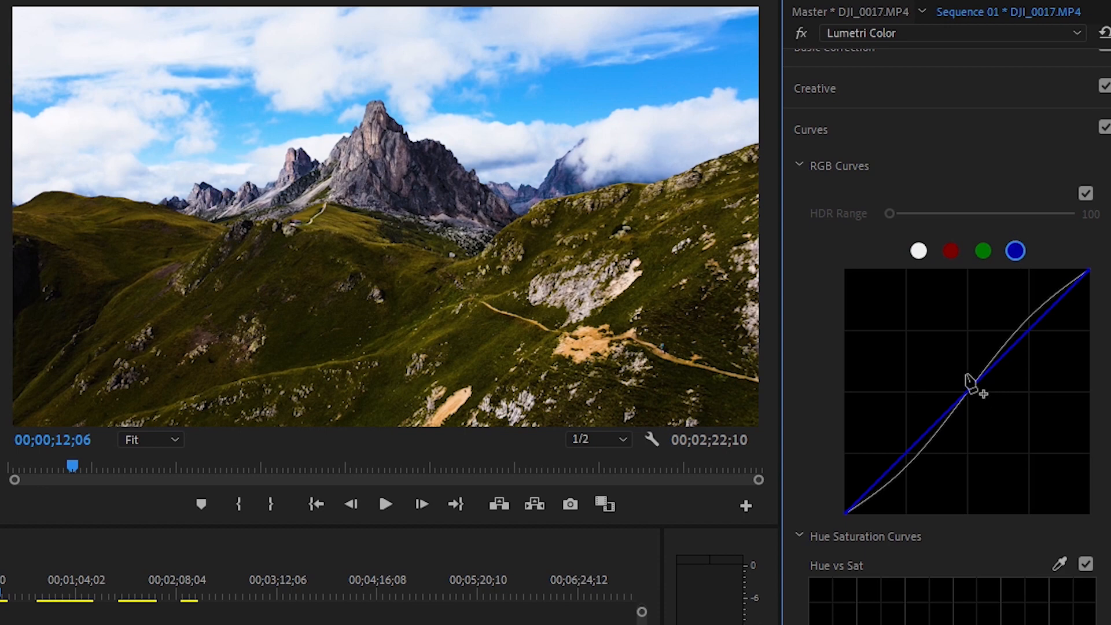
{"action": "left_click", "coordinate": [905, 454]}
{"action": "left_click_drag", "start_coordinate": [907, 440], "coordinate": [911, 443]}
Step: Add midtone and shadow points to the green RGB curve, lift the shadow point slightly and compare the grade off and on
{"action": "left_click", "coordinate": [985, 250]}
{"action": "left_click", "coordinate": [968, 383]}
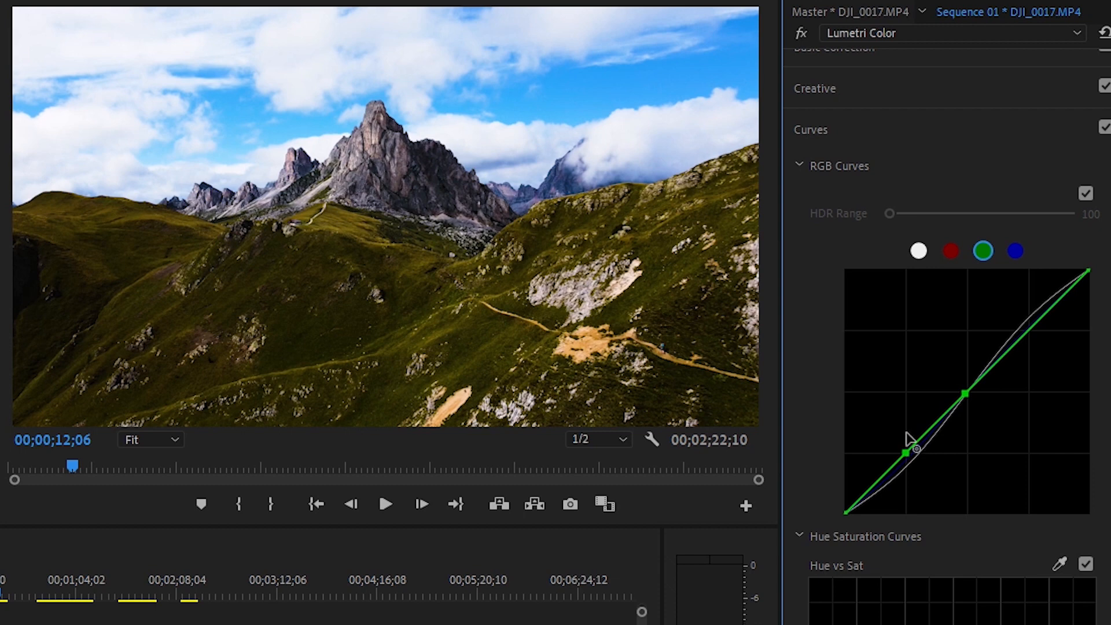
{"action": "mouse_move", "coordinate": [909, 446]}
{"action": "left_mouse_down"}
{"action": "mouse_move", "coordinate": [913, 459]}
{"action": "mouse_move", "coordinate": [900, 428]}
{"action": "left_mouse_up"}
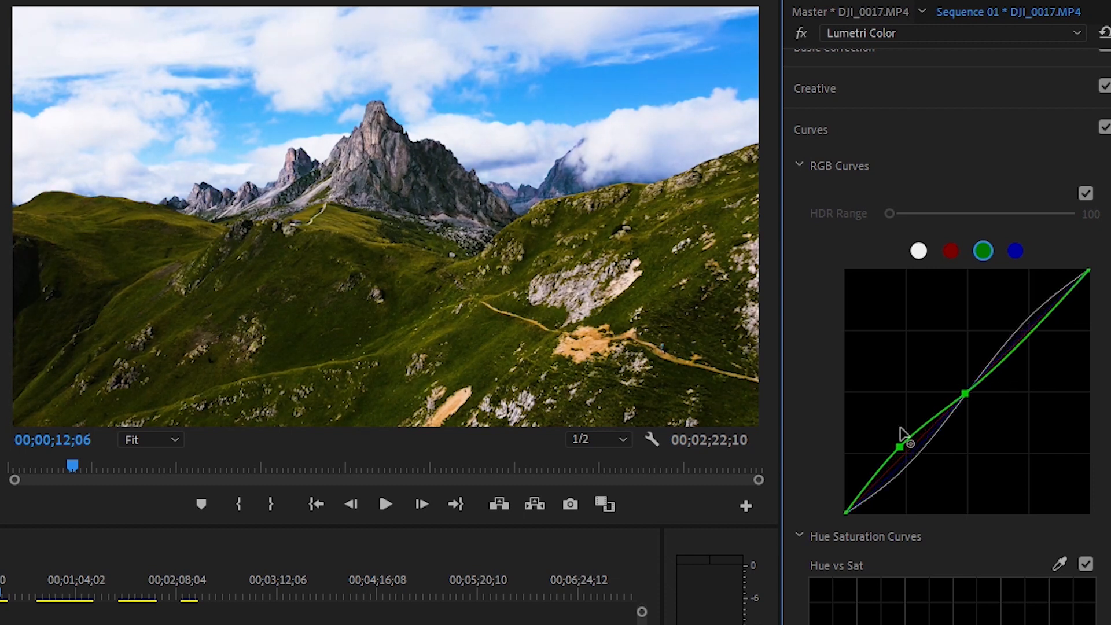
{"action": "left_click", "coordinate": [805, 30]}
{"action": "left_click", "coordinate": [808, 17]}
Step: Sample the blue sky for the Hue vs Luma curve and pull its middle blue point slightly down to darken the sky
{"action": "scroll", "coordinate": [1027, 581], "scroll_direction": "down", "scroll_amount": 5}
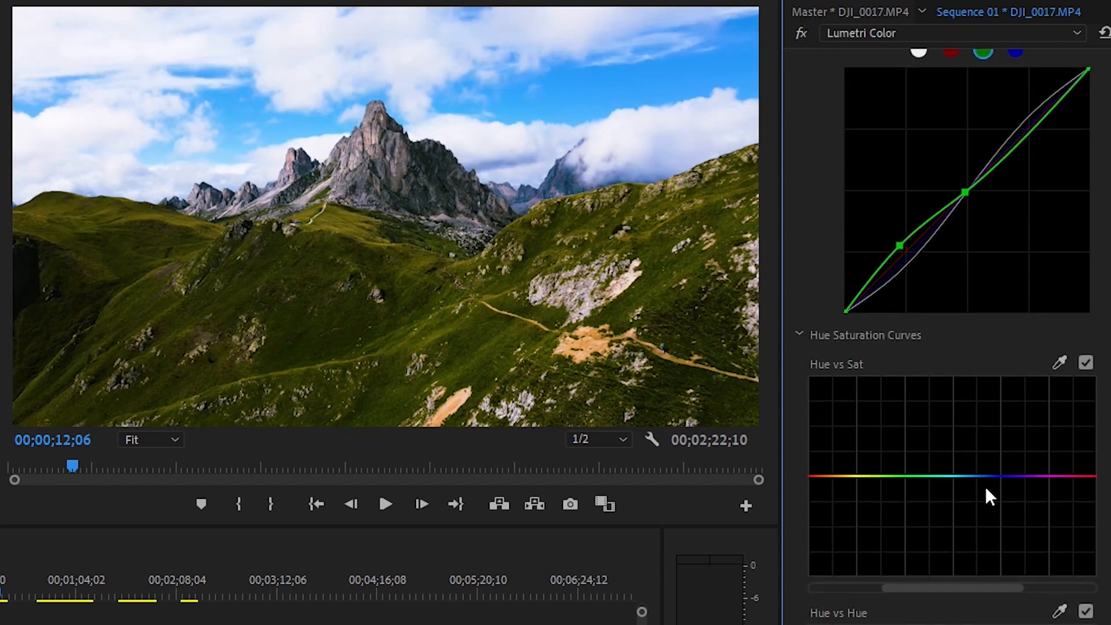
{"action": "scroll", "coordinate": [986, 490], "scroll_direction": "down", "scroll_amount": 3}
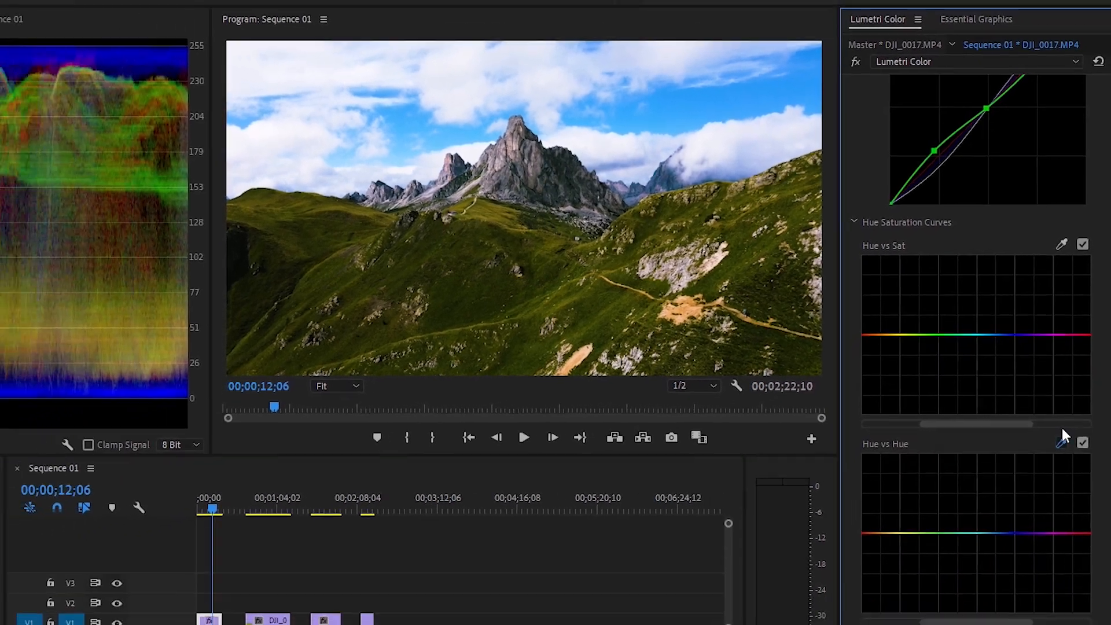
{"action": "left_click", "coordinate": [1059, 509]}
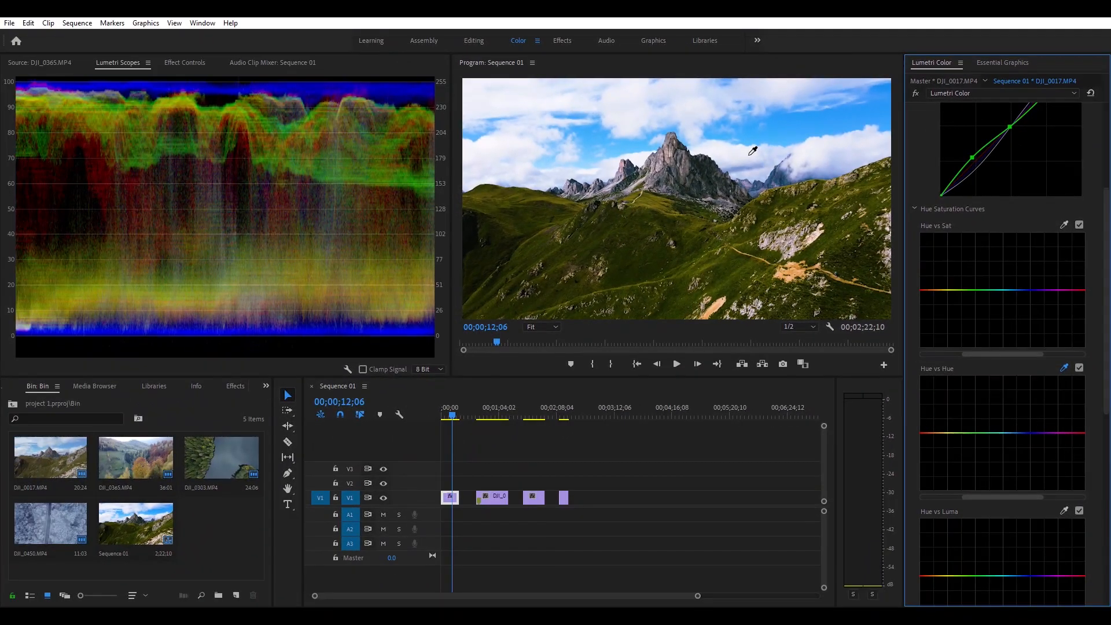
{"action": "left_click", "coordinate": [752, 152]}
{"action": "left_click", "coordinate": [1064, 510]}
{"action": "left_click", "coordinate": [740, 149]}
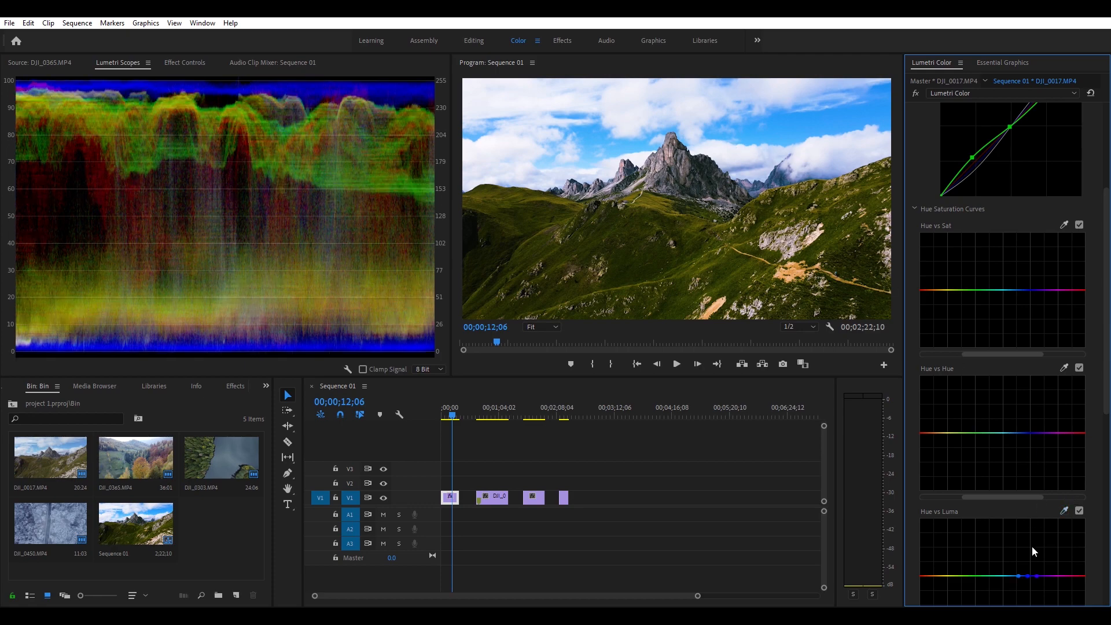
{"action": "mouse_move", "coordinate": [1029, 567]}
{"action": "left_mouse_down"}
{"action": "mouse_move", "coordinate": [1038, 591]}
{"action": "mouse_move", "coordinate": [1031, 560]}
{"action": "mouse_move", "coordinate": [1029, 575]}
{"action": "left_mouse_up"}
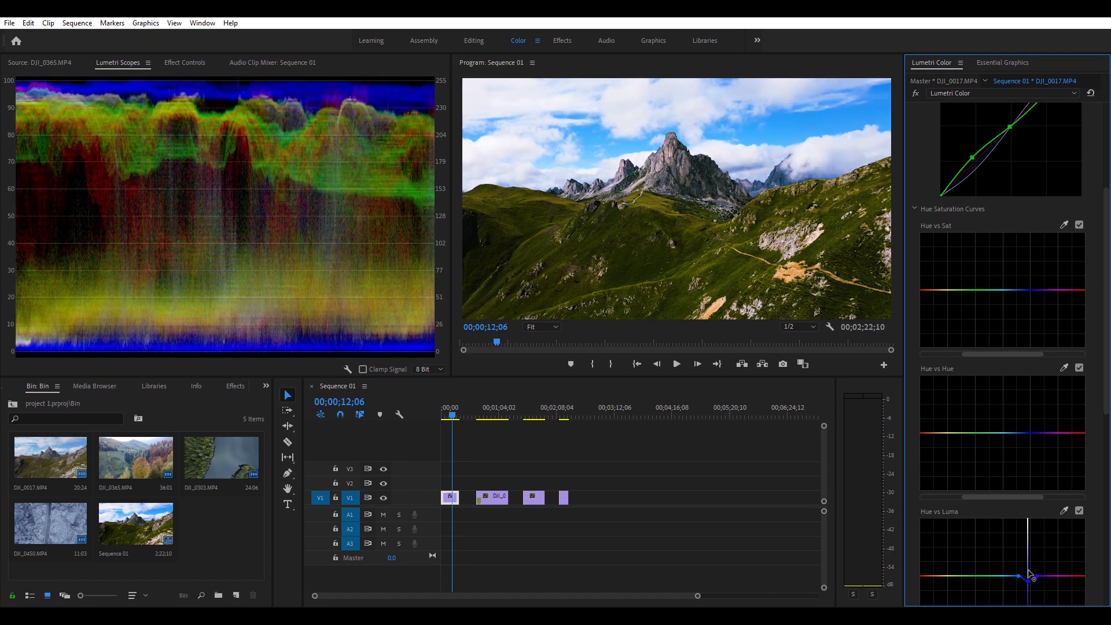
Step: Compare the mountain shot with the Hue vs Luma curve off and on, and with the whole Lumetri effect bypassed
{"action": "left_click", "coordinate": [1079, 510]}
{"action": "left_click", "coordinate": [1079, 509]}
{"action": "mouse_move", "coordinate": [1104, 397]}
{"action": "left_mouse_down"}
{"action": "mouse_move", "coordinate": [1108, 424]}
{"action": "mouse_move", "coordinate": [1107, 402]}
{"action": "left_mouse_up"}
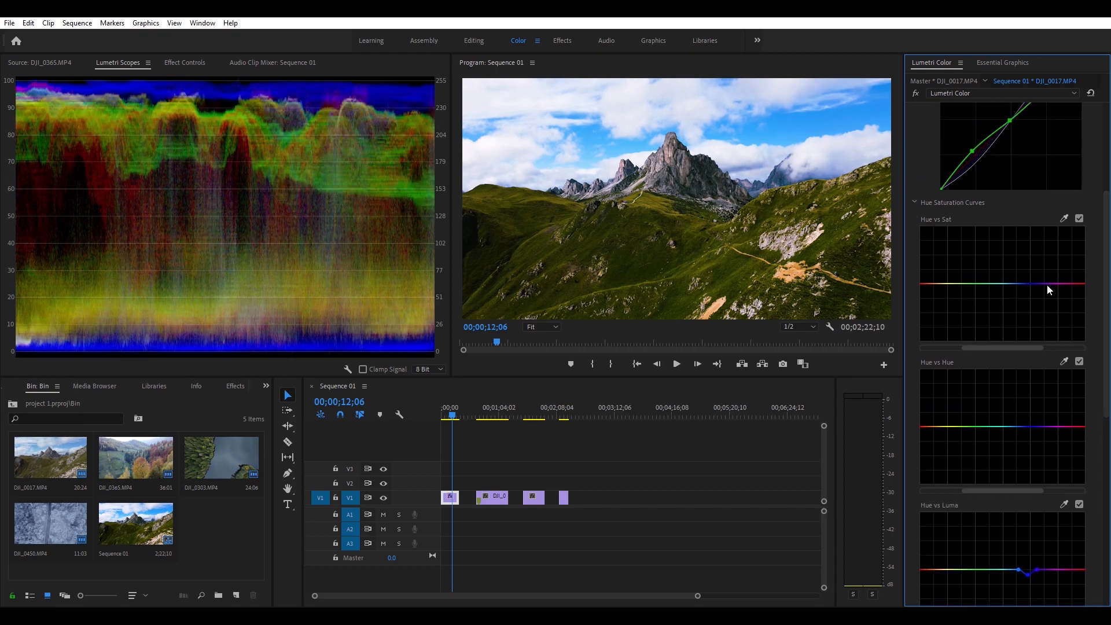
{"action": "left_click", "coordinate": [916, 93]}
{"action": "left_click", "coordinate": [916, 93]}
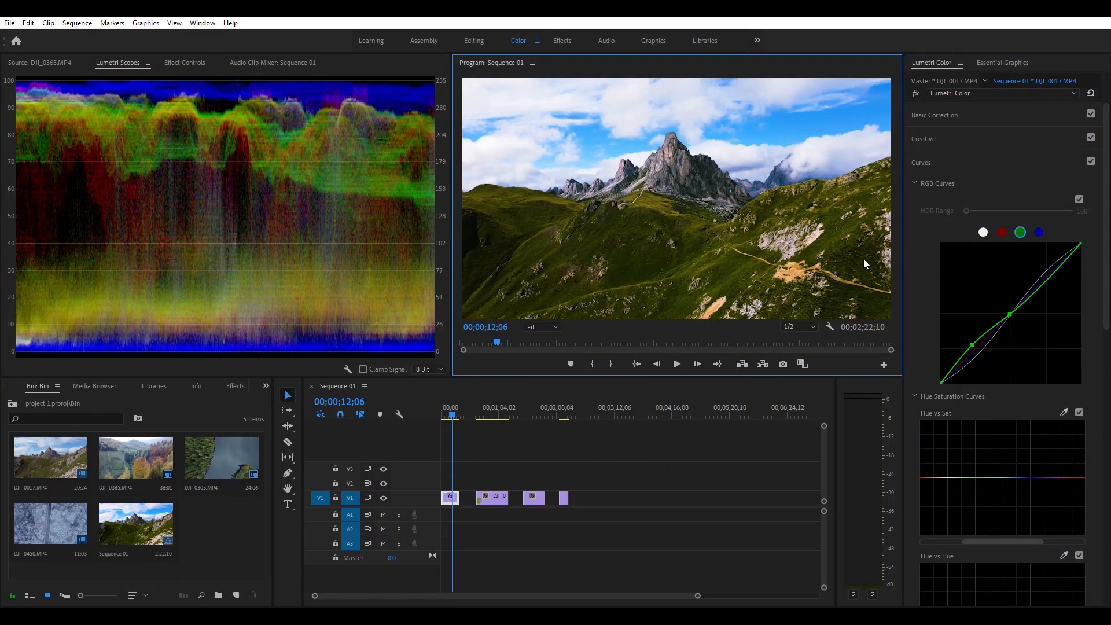
Step: Select the DJI_0365.MP4 clip, move the playhead onto it and play it briefly to 00;00;56;27
{"action": "left_click", "coordinate": [495, 396]}
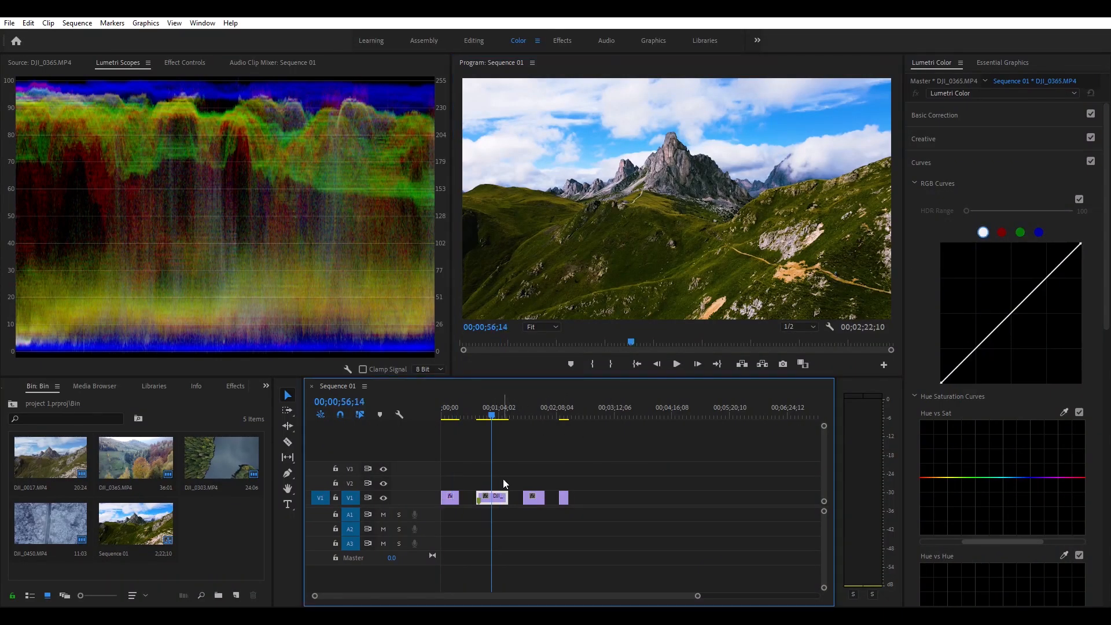
{"action": "left_click", "coordinate": [524, 450]}
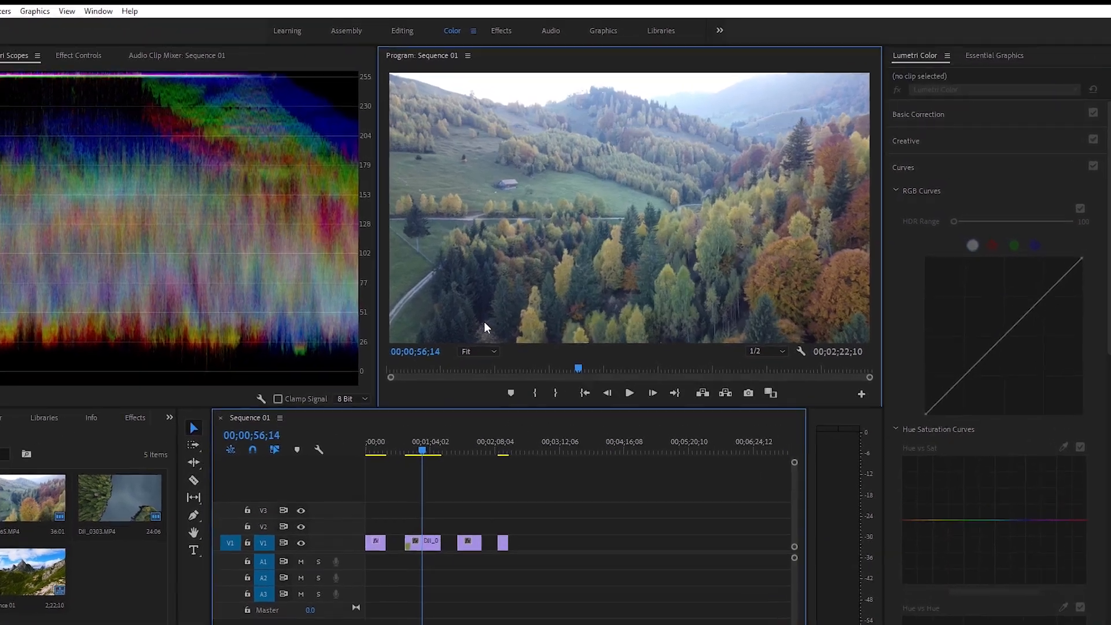
{"action": "left_click", "coordinate": [567, 261]}
{"action": "key", "text": "space"}
{"action": "key", "text": "space"}
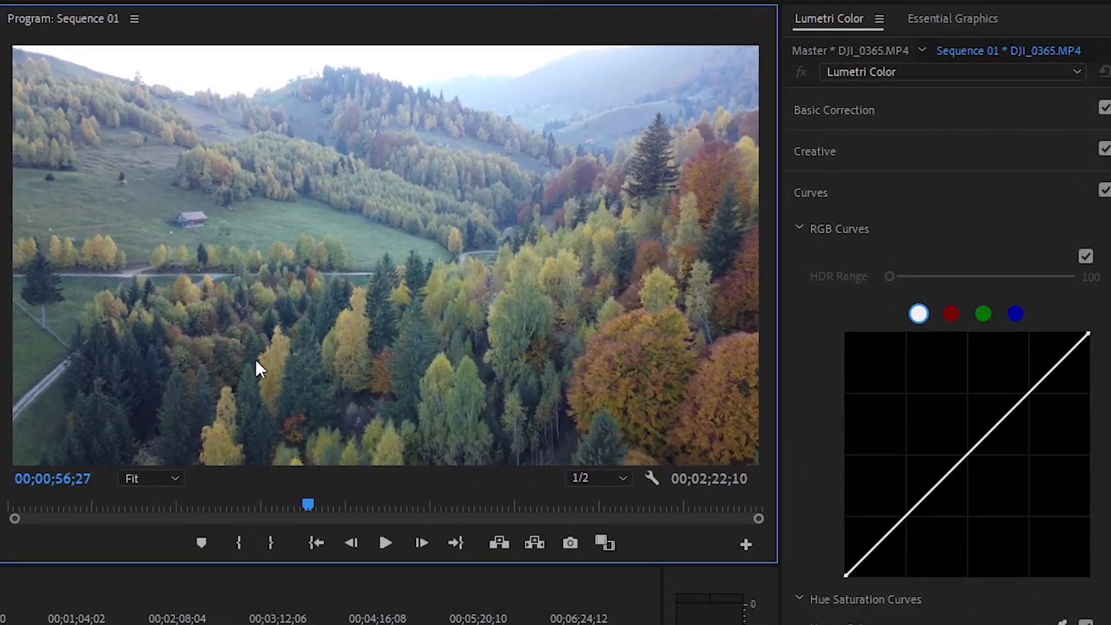
Step: Set both Temperature and Tint to 4.9 in Basic Correction for the forest clip
{"action": "left_click", "coordinate": [975, 110]}
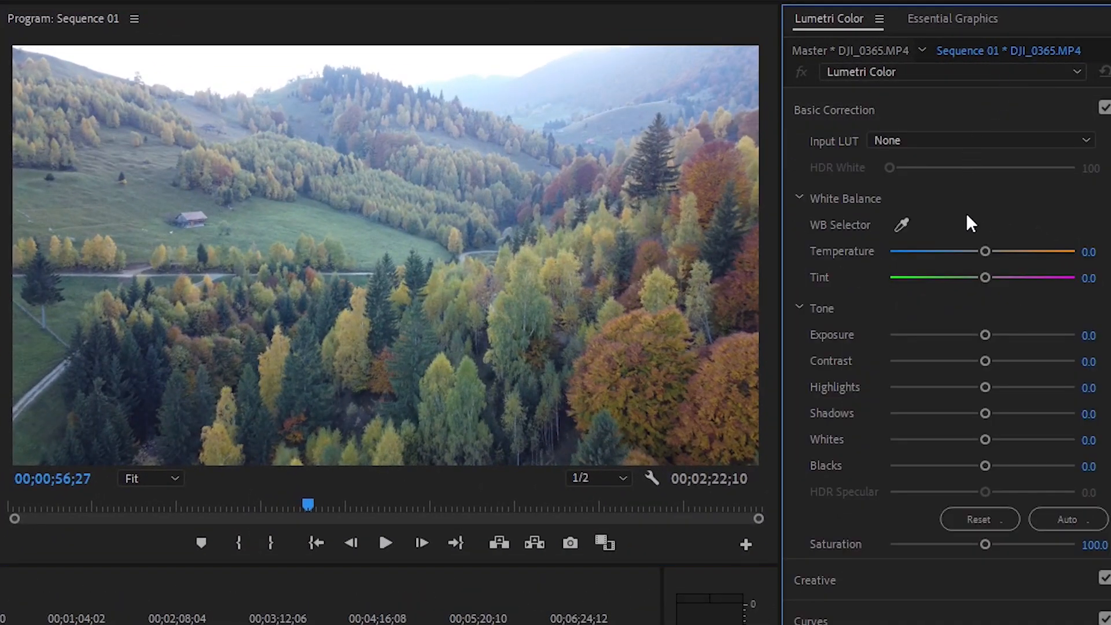
{"action": "left_click_drag", "start_coordinate": [982, 231], "coordinate": [986, 230]}
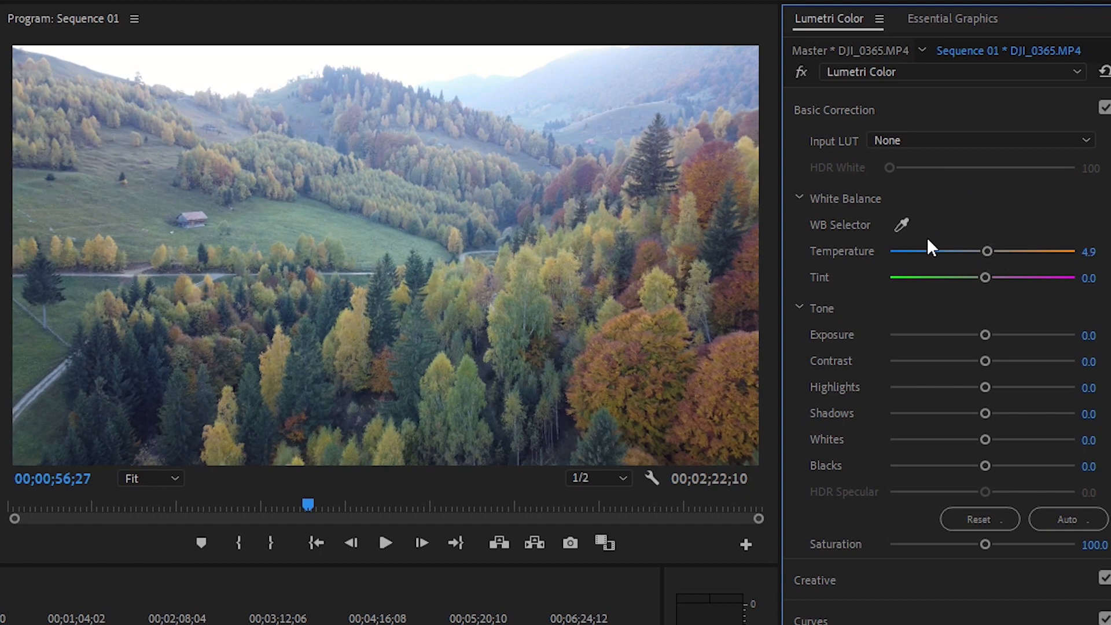
{"action": "left_click", "coordinate": [987, 260]}
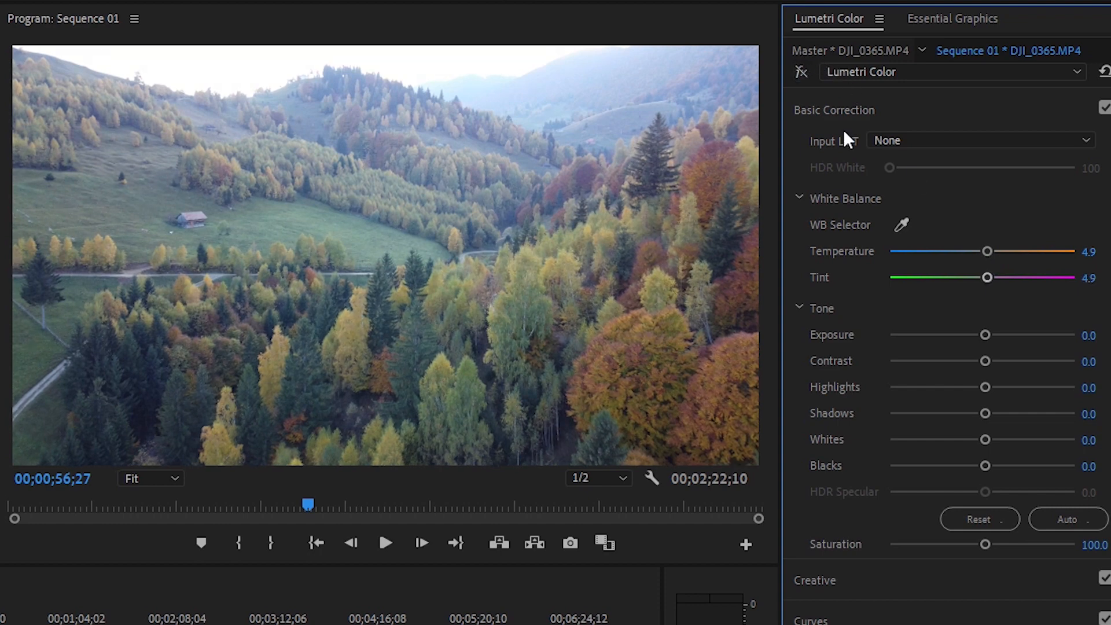
Step: Set Contrast to 43.8 and Highlights to 12.4 for the forest clip
{"action": "left_click_drag", "start_coordinate": [986, 356], "coordinate": [1015, 322]}
{"action": "left_click_drag", "start_coordinate": [1016, 361], "coordinate": [1039, 360]}
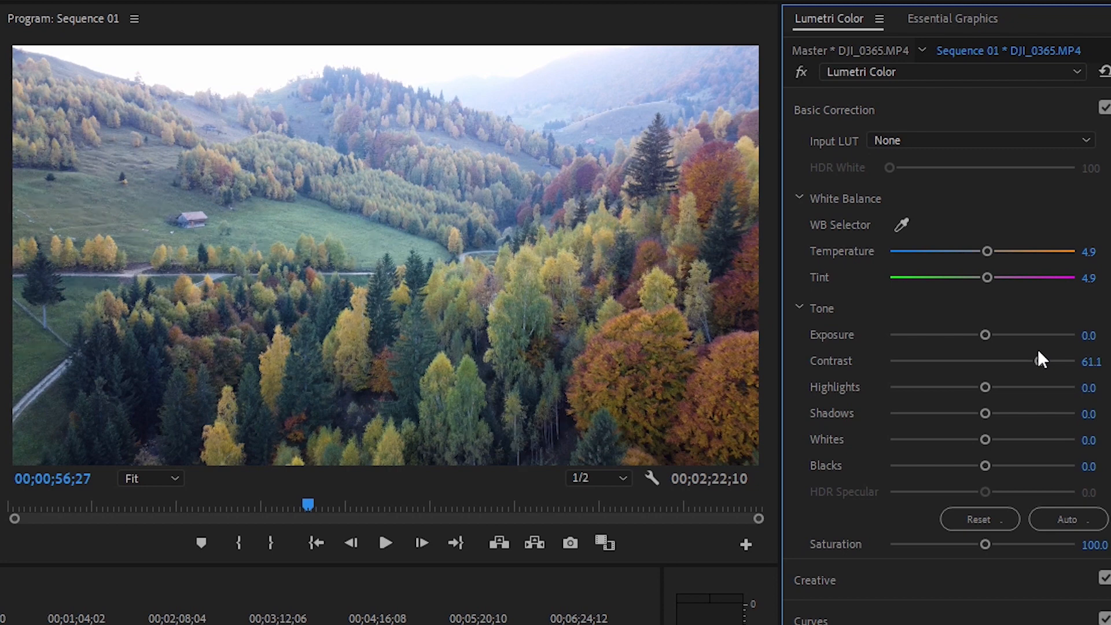
{"action": "left_click_drag", "start_coordinate": [1040, 345], "coordinate": [994, 387]}
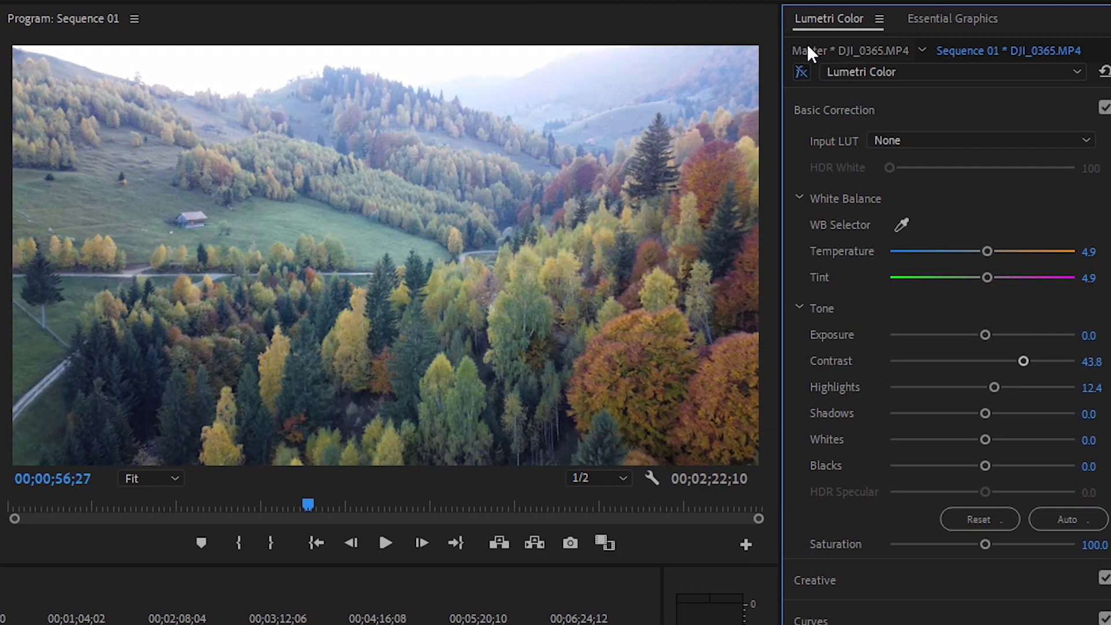
Step: Set Highlights to -5.9, Shadows to -30.8, Whites to -17.8 and Blacks to -3.8, and compare the grade off and on
{"action": "left_click_drag", "start_coordinate": [997, 369], "coordinate": [952, 378]}
{"action": "mouse_move", "coordinate": [981, 425]}
{"action": "left_mouse_down"}
{"action": "mouse_move", "coordinate": [1017, 426]}
{"action": "mouse_move", "coordinate": [932, 425]}
{"action": "mouse_move", "coordinate": [968, 419]}
{"action": "left_mouse_up"}
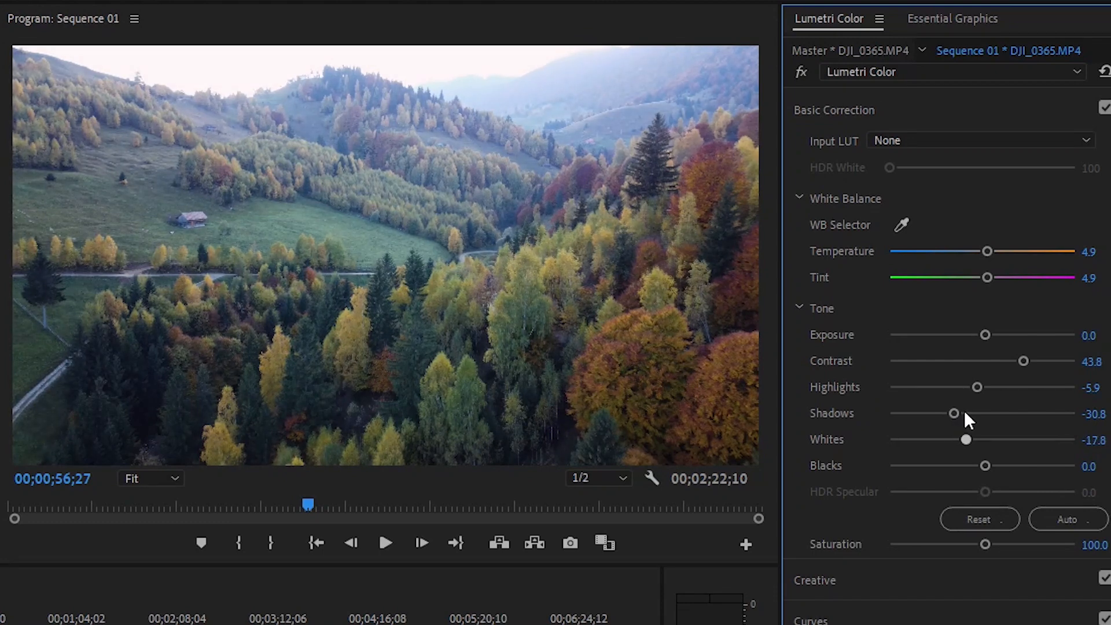
{"action": "mouse_move", "coordinate": [984, 440]}
{"action": "left_mouse_down"}
{"action": "mouse_move", "coordinate": [999, 438]}
{"action": "mouse_move", "coordinate": [975, 439]}
{"action": "left_mouse_up"}
{"action": "left_click", "coordinate": [801, 67]}
{"action": "left_click", "coordinate": [801, 67]}
{"action": "left_click", "coordinate": [801, 67]}
{"action": "left_click", "coordinate": [801, 66]}
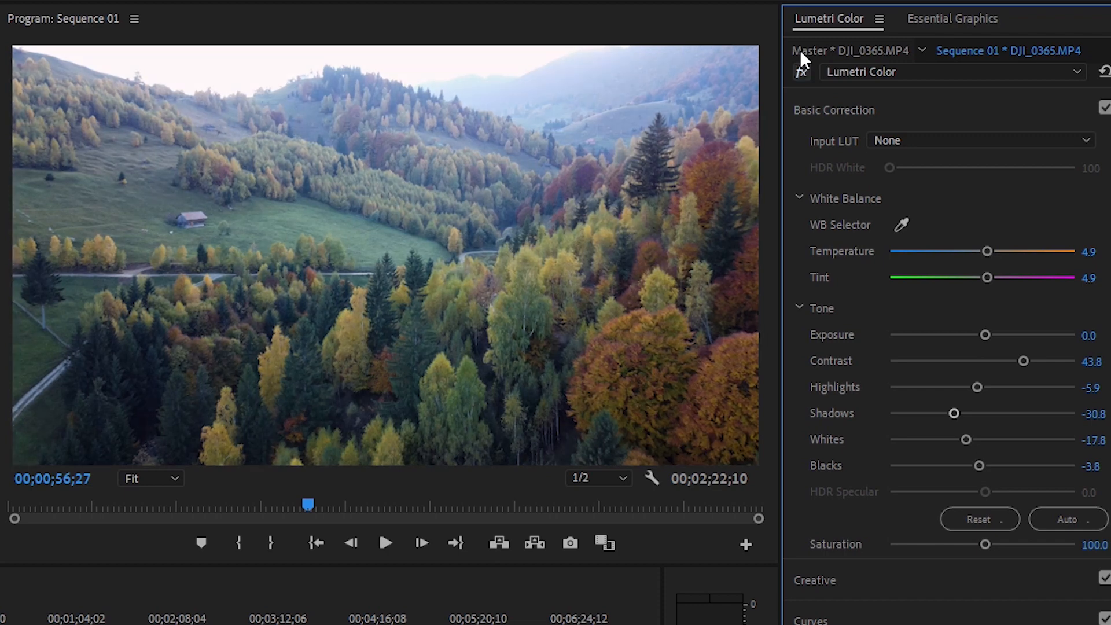
Step: Try Basic Correction Saturation at 200, settle it slightly above 105.9 and compare the shot with the grade bypassed
{"action": "left_click_drag", "start_coordinate": [985, 544], "coordinate": [1095, 541]}
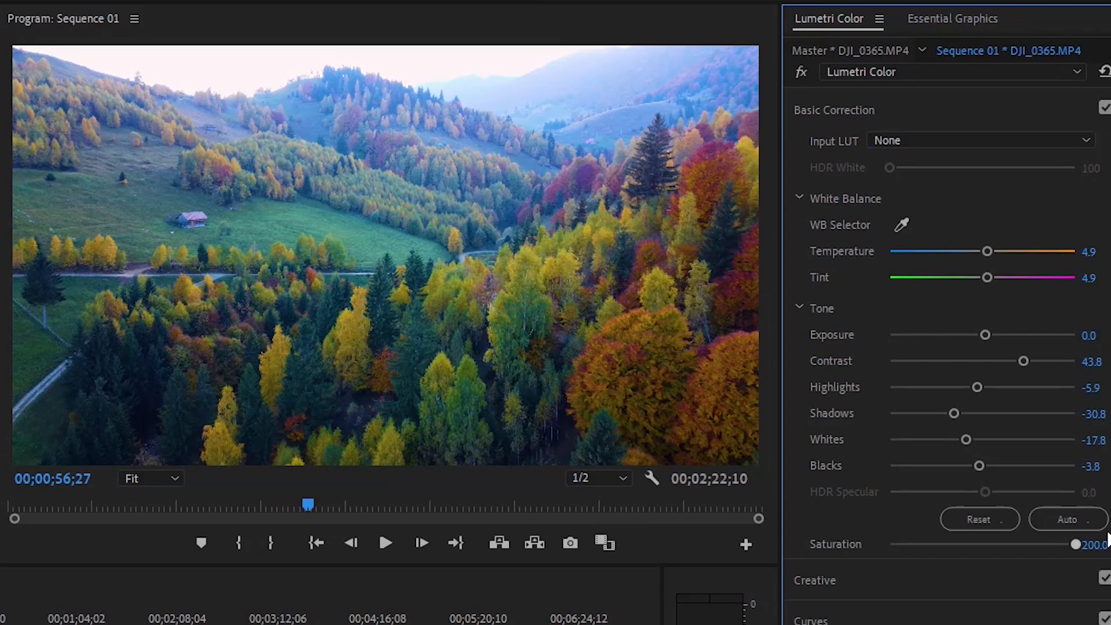
{"action": "left_click_drag", "start_coordinate": [1002, 529], "coordinate": [988, 525]}
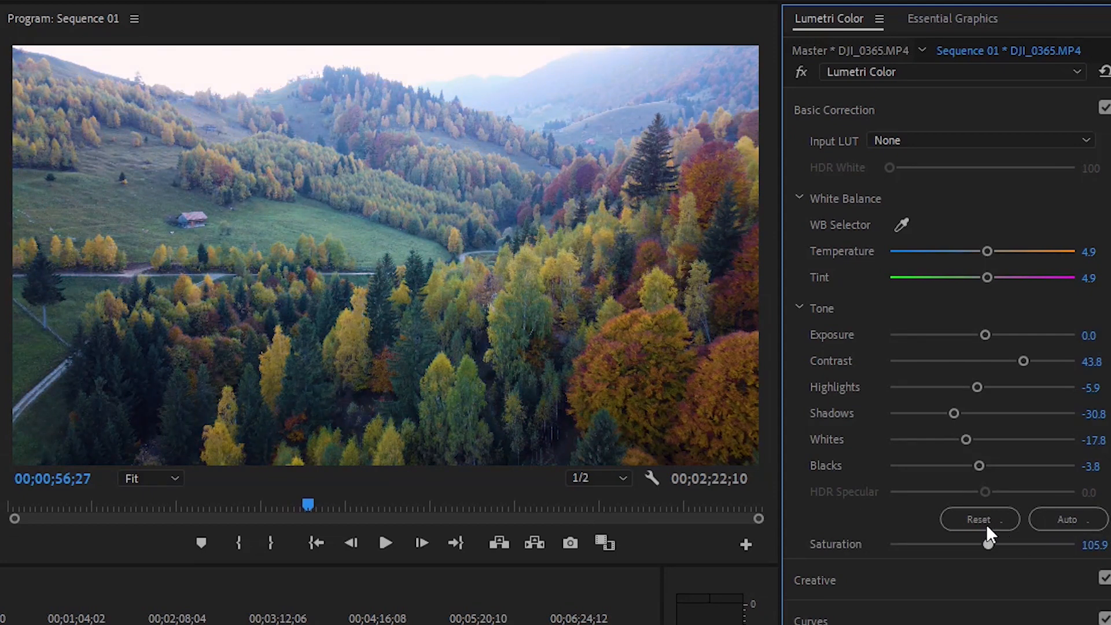
{"action": "left_click_drag", "start_coordinate": [988, 526], "coordinate": [994, 526]}
{"action": "left_click", "coordinate": [802, 70]}
{"action": "left_click", "coordinate": [802, 71]}
Step: Set Creative Vibrance to 11.4 and Creative Saturation to about 109.2, and compare the grade off and on
{"action": "left_click", "coordinate": [926, 576]}
{"action": "left_click_drag", "start_coordinate": [986, 485], "coordinate": [1007, 492]}
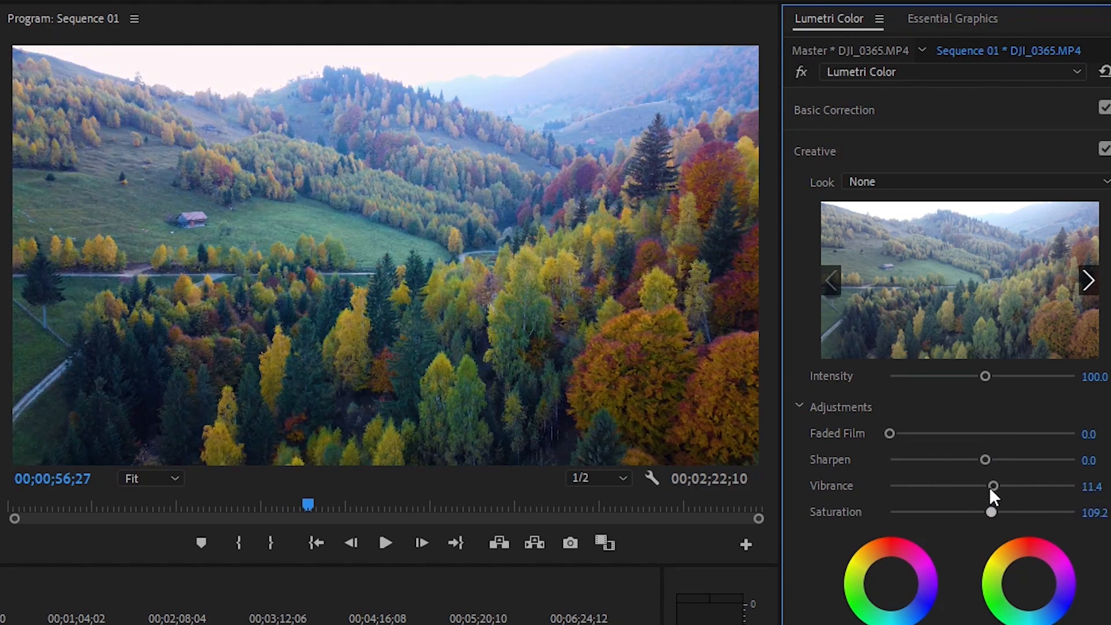
{"action": "left_click", "coordinate": [802, 71]}
{"action": "left_click", "coordinate": [803, 70]}
{"action": "left_click", "coordinate": [802, 71]}
{"action": "left_click", "coordinate": [802, 71]}
{"action": "left_click", "coordinate": [803, 71]}
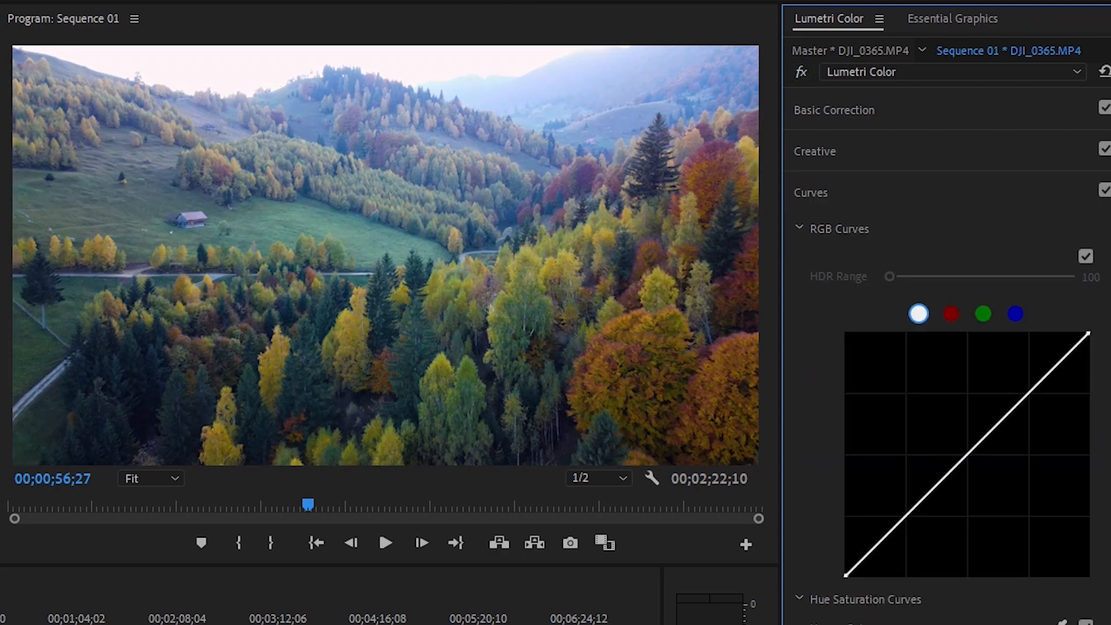
Step: Shape a three-point S-curve on the forest clip's white RGB curve, lowering shadows and lifting highlights, and compare the grade off and on
{"action": "left_click", "coordinate": [905, 515]}
{"action": "left_click", "coordinate": [971, 451]}
{"action": "left_click", "coordinate": [1031, 391]}
{"action": "mouse_move", "coordinate": [905, 515]}
{"action": "left_mouse_down"}
{"action": "mouse_move", "coordinate": [910, 525]}
{"action": "mouse_move", "coordinate": [911, 514]}
{"action": "mouse_move", "coordinate": [901, 519]}
{"action": "left_mouse_up"}
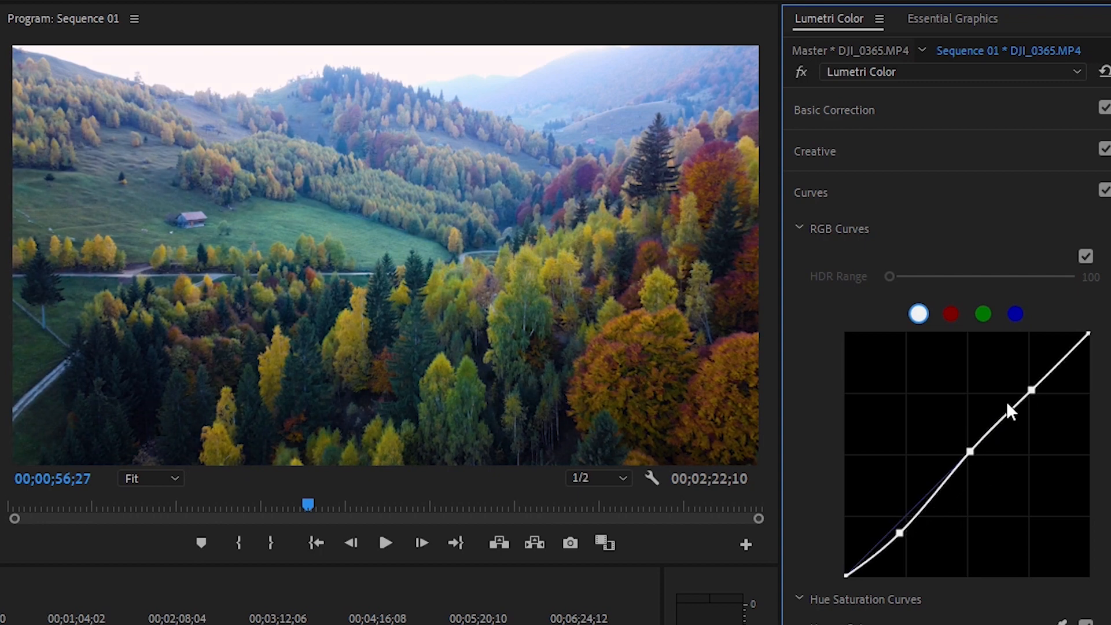
{"action": "mouse_move", "coordinate": [1030, 375]}
{"action": "left_mouse_down"}
{"action": "mouse_move", "coordinate": [1029, 317]}
{"action": "mouse_move", "coordinate": [1035, 359]}
{"action": "left_mouse_up"}
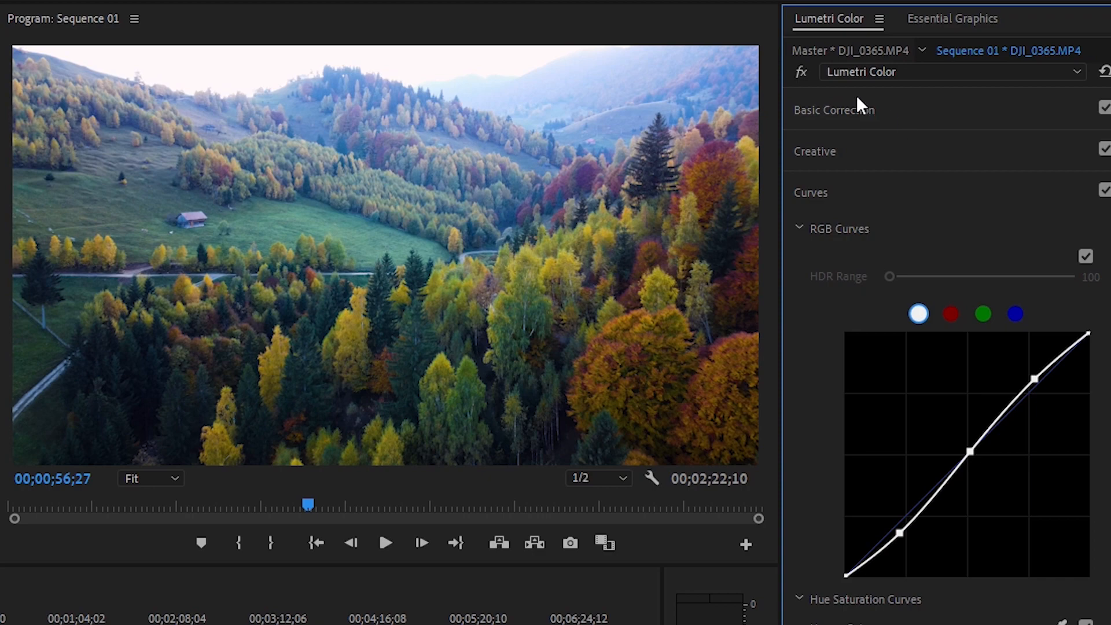
{"action": "left_click", "coordinate": [802, 70]}
{"action": "left_click", "coordinate": [802, 71]}
{"action": "left_click", "coordinate": [802, 70]}
{"action": "left_click", "coordinate": [803, 71]}
{"action": "left_click", "coordinate": [802, 71]}
Step: Add three points to the forest clip's green RGB curve, lift shadows and lower highlights slightly, and compare the grade off and on
{"action": "left_click", "coordinate": [983, 314]}
{"action": "left_click", "coordinate": [969, 452]}
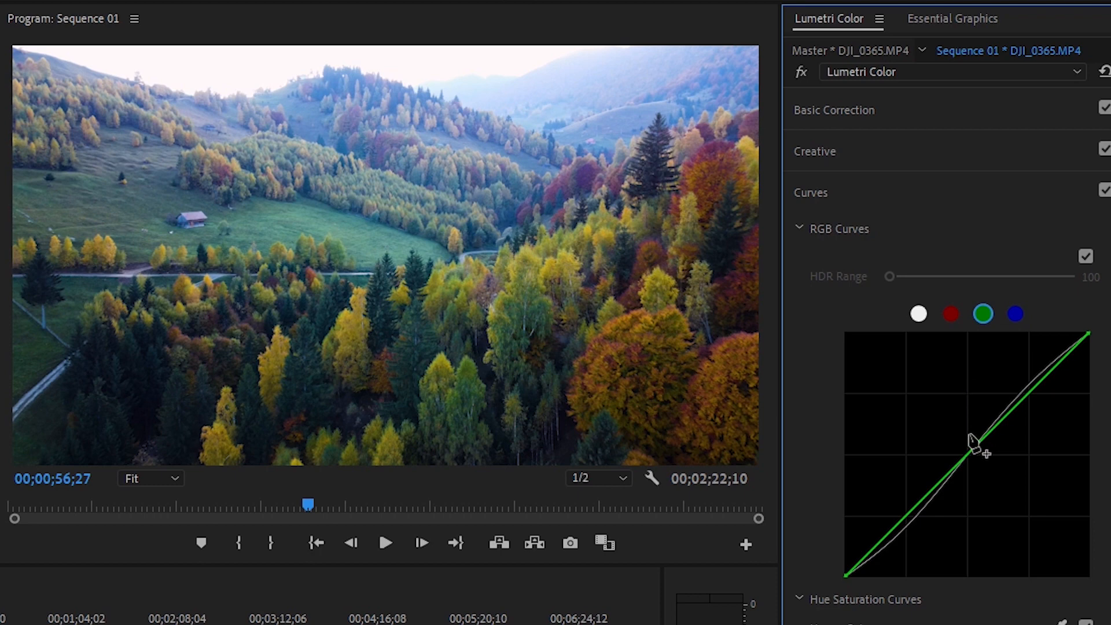
{"action": "left_click", "coordinate": [905, 515]}
{"action": "left_click", "coordinate": [1030, 391]}
{"action": "mouse_move", "coordinate": [907, 496]}
{"action": "left_mouse_down"}
{"action": "mouse_move", "coordinate": [918, 517]}
{"action": "mouse_move", "coordinate": [892, 491]}
{"action": "mouse_move", "coordinate": [908, 514]}
{"action": "mouse_move", "coordinate": [905, 492]}
{"action": "left_mouse_up"}
{"action": "mouse_move", "coordinate": [1032, 377]}
{"action": "left_mouse_down"}
{"action": "mouse_move", "coordinate": [1027, 367]}
{"action": "mouse_move", "coordinate": [1046, 383]}
{"action": "mouse_move", "coordinate": [1038, 370]}
{"action": "left_mouse_up"}
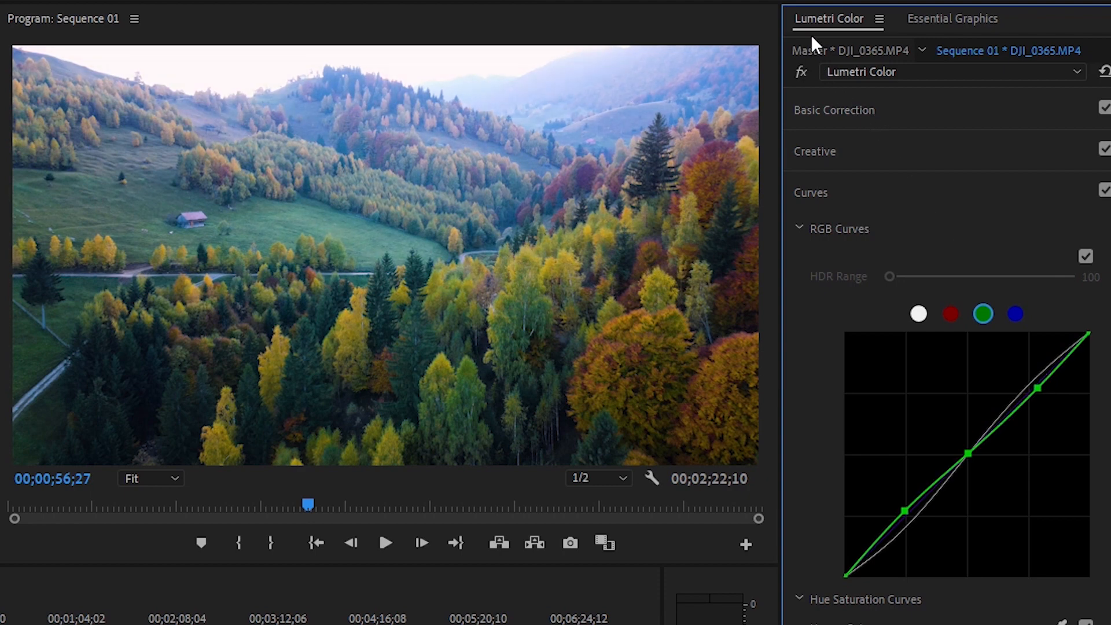
{"action": "left_click", "coordinate": [801, 69]}
{"action": "left_click", "coordinate": [802, 70]}
Step: Add three points to the forest clip's blue RGB curve and fine-tune its shadow and highlight points
{"action": "left_click", "coordinate": [1015, 313]}
{"action": "left_click", "coordinate": [964, 456]}
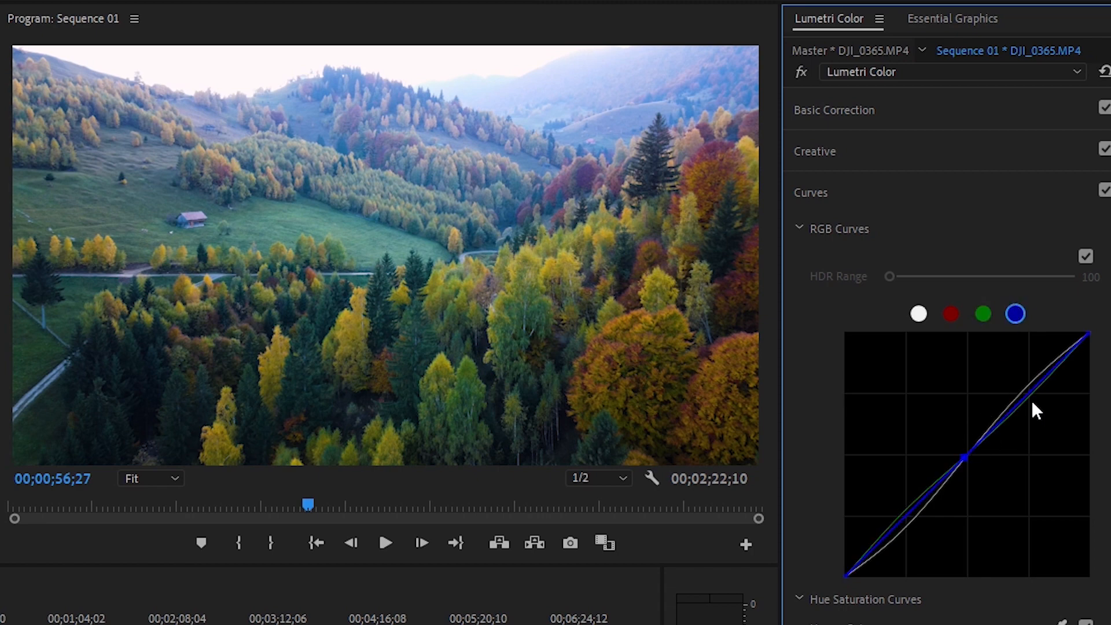
{"action": "left_click", "coordinate": [1032, 391]}
{"action": "left_click", "coordinate": [906, 515]}
{"action": "mouse_move", "coordinate": [906, 501]}
{"action": "left_mouse_down"}
{"action": "mouse_move", "coordinate": [923, 518]}
{"action": "mouse_move", "coordinate": [894, 450]}
{"action": "mouse_move", "coordinate": [901, 484]}
{"action": "mouse_move", "coordinate": [916, 490]}
{"action": "left_mouse_up"}
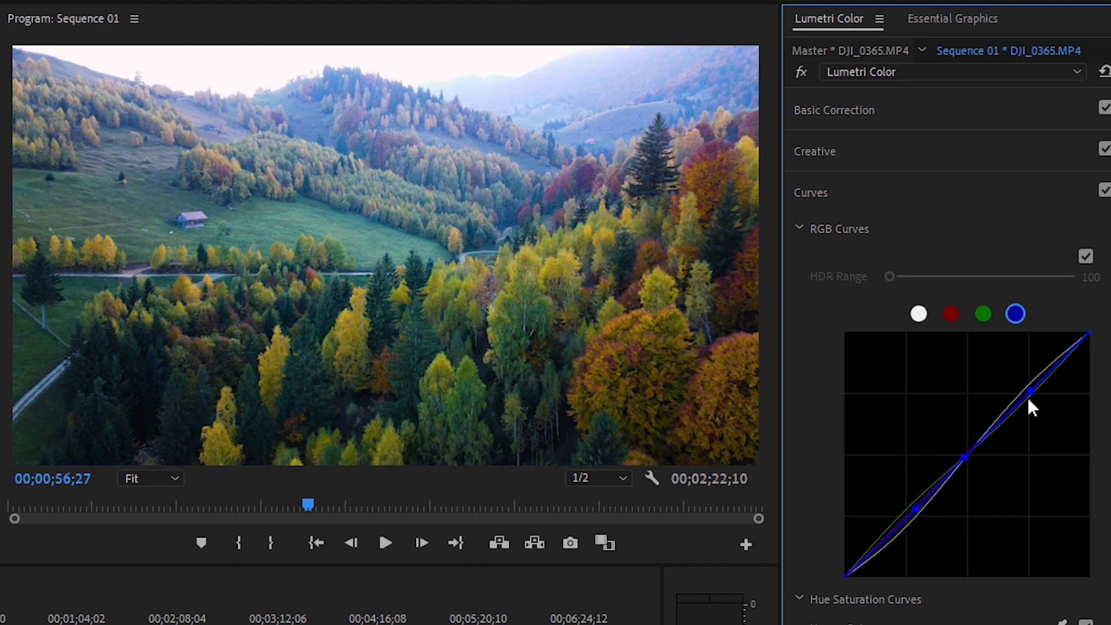
{"action": "mouse_move", "coordinate": [1031, 373]}
{"action": "left_mouse_down"}
{"action": "mouse_move", "coordinate": [1041, 387]}
{"action": "mouse_move", "coordinate": [1036, 376]}
{"action": "left_mouse_up"}
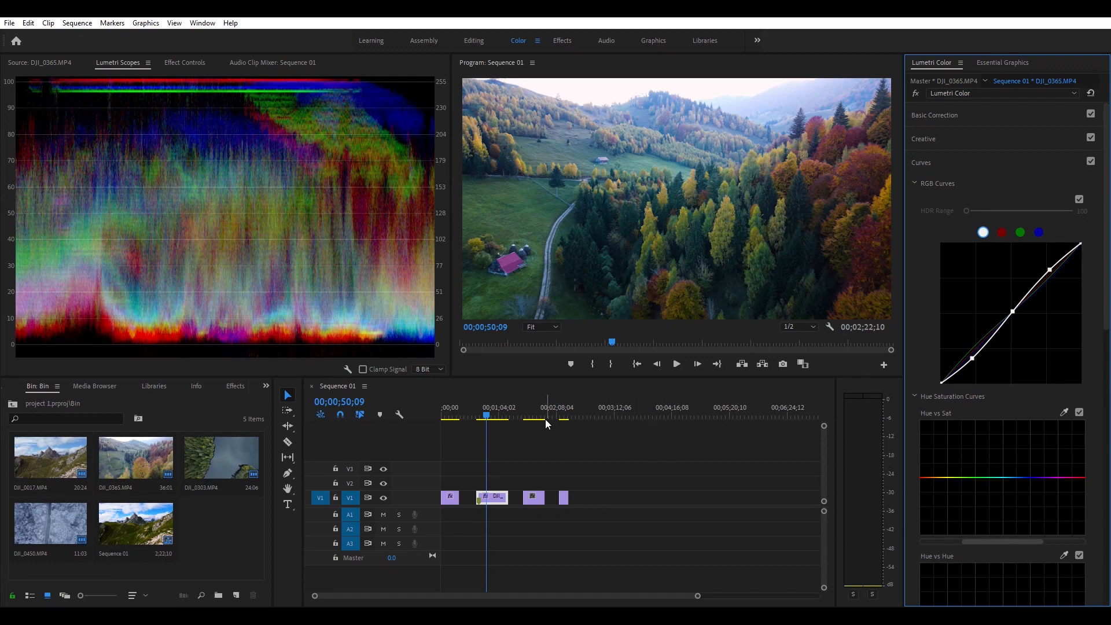
Step: On the DJI_0303 lake clip, set Contrast 80.5, Highlights 17.8, Shadows -17.8, Whites 17.8 and Blacks 1.6, and compare the grade off and on
{"action": "left_click", "coordinate": [525, 407]}
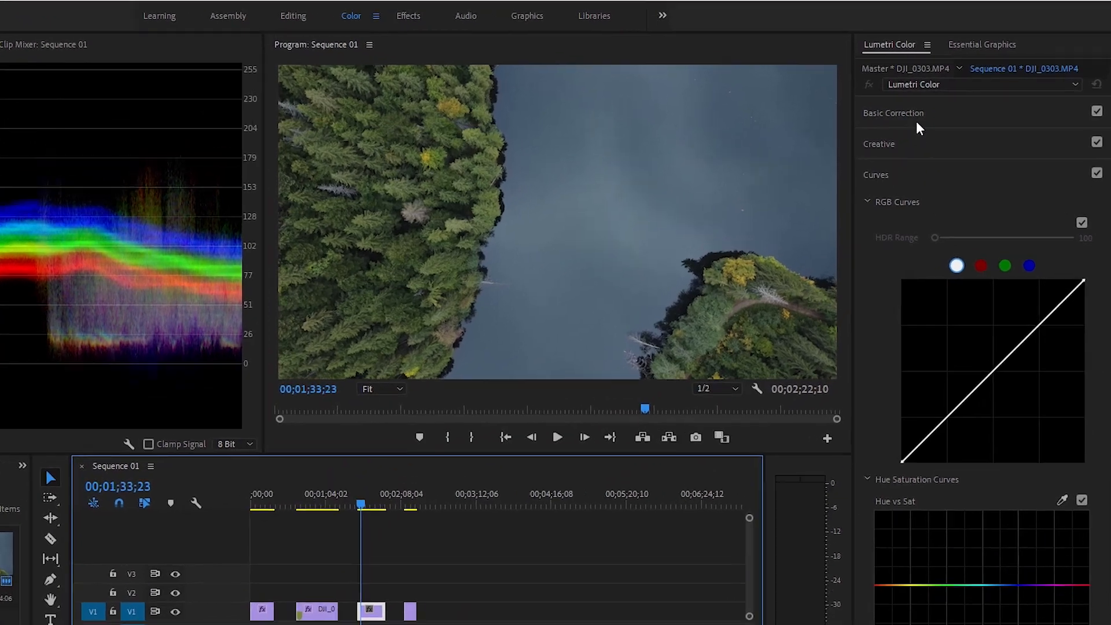
{"action": "left_click", "coordinate": [953, 108]}
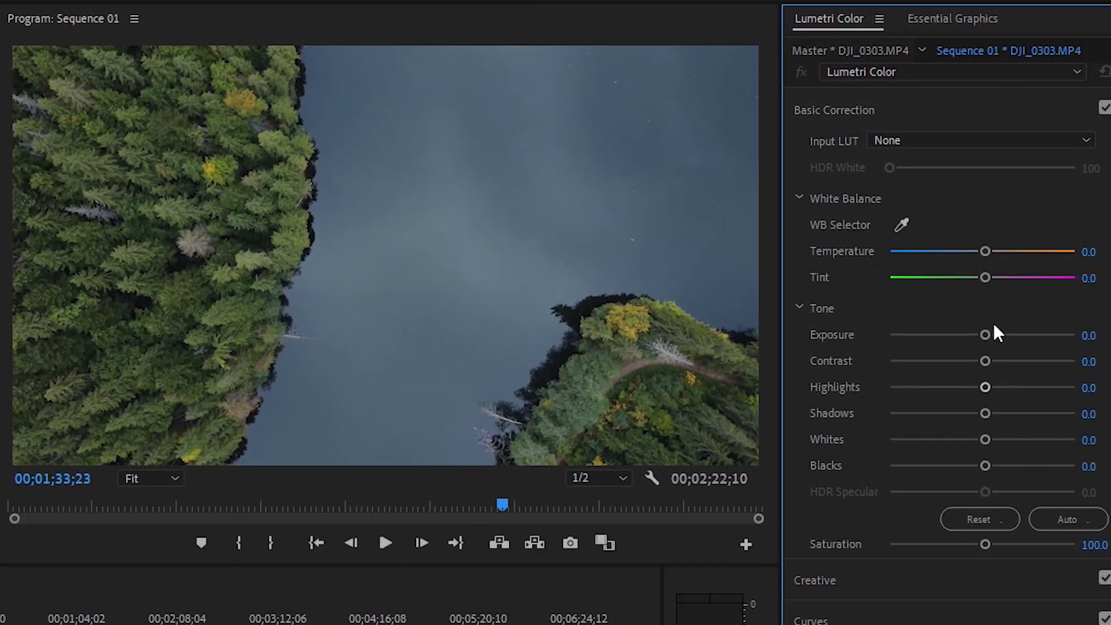
{"action": "left_click_drag", "start_coordinate": [987, 359], "coordinate": [1057, 342]}
{"action": "left_click_drag", "start_coordinate": [988, 365], "coordinate": [999, 420]}
{"action": "left_click", "coordinate": [802, 71]}
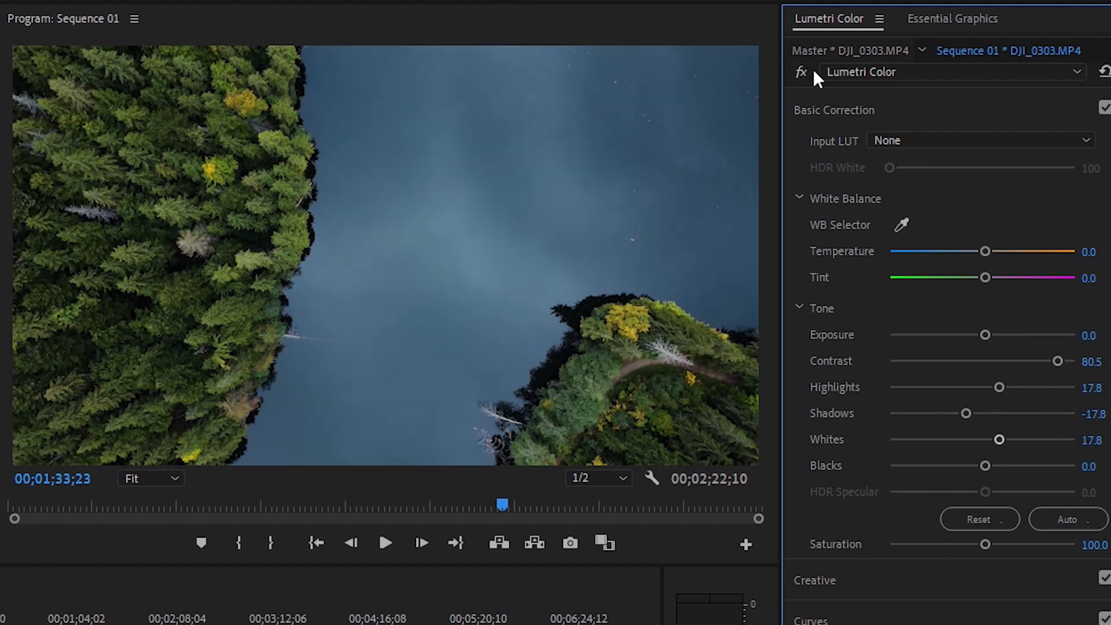
{"action": "mouse_move", "coordinate": [987, 444]}
{"action": "left_mouse_down"}
{"action": "mouse_move", "coordinate": [907, 445]}
{"action": "mouse_move", "coordinate": [983, 441]}
{"action": "left_mouse_up"}
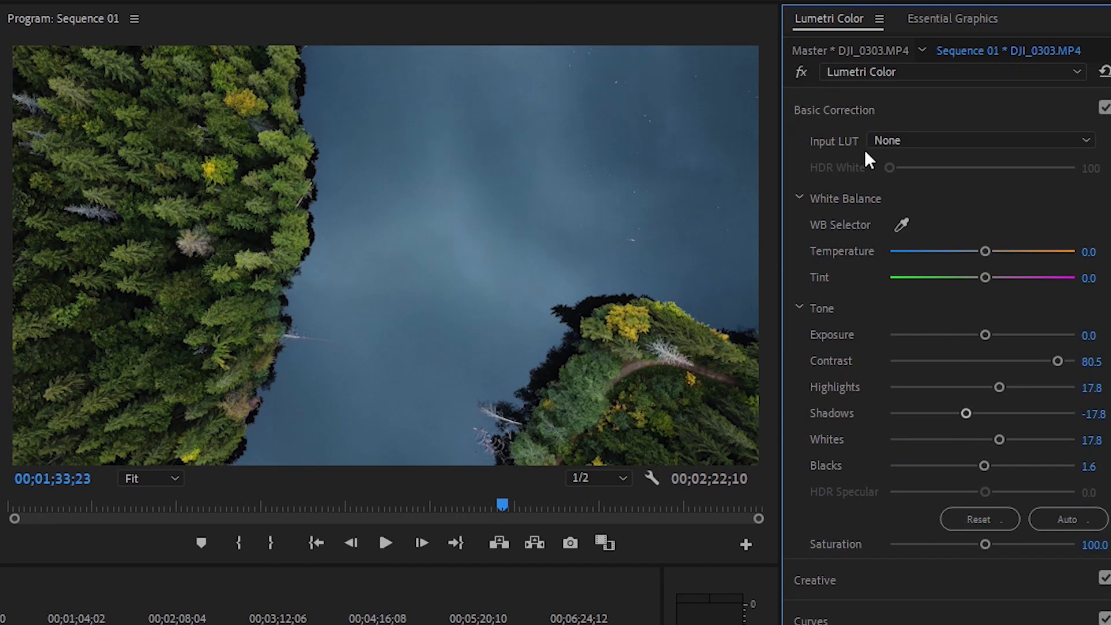
{"action": "left_click", "coordinate": [801, 64]}
{"action": "left_click", "coordinate": [800, 64]}
{"action": "left_click", "coordinate": [800, 65]}
{"action": "left_click", "coordinate": [800, 65]}
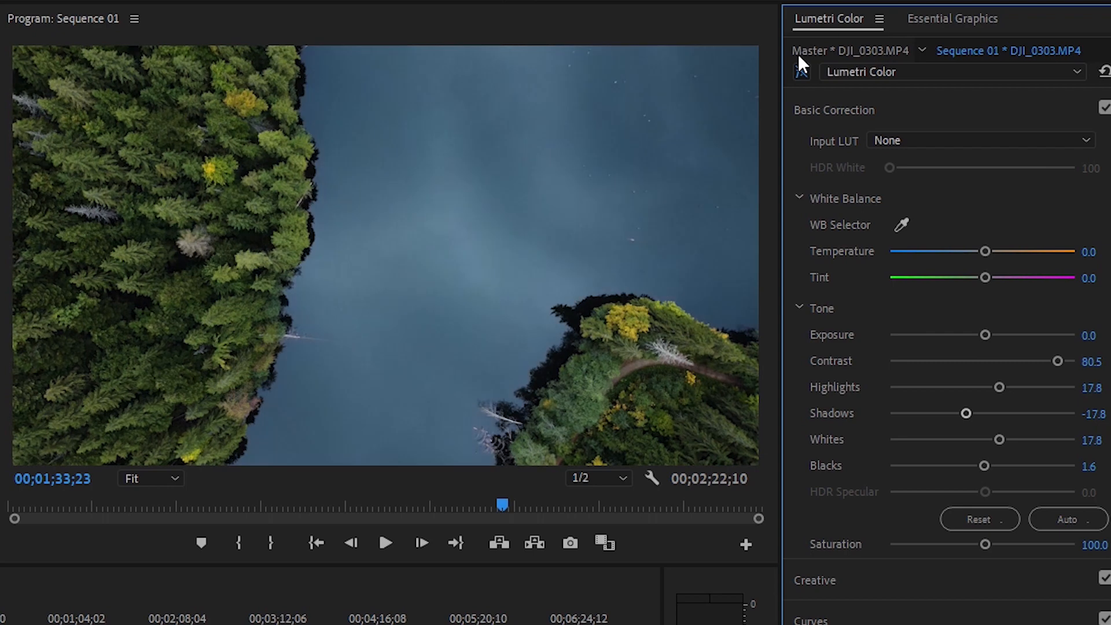
Step: Boost the lake clip slightly in the Creative adjustments, and shape a three-point S-curve on its white RGB curve
{"action": "left_click", "coordinate": [926, 555]}
{"action": "mouse_move", "coordinate": [987, 490]}
{"action": "left_mouse_down"}
{"action": "mouse_move", "coordinate": [1073, 493]}
{"action": "mouse_move", "coordinate": [995, 487]}
{"action": "left_mouse_up"}
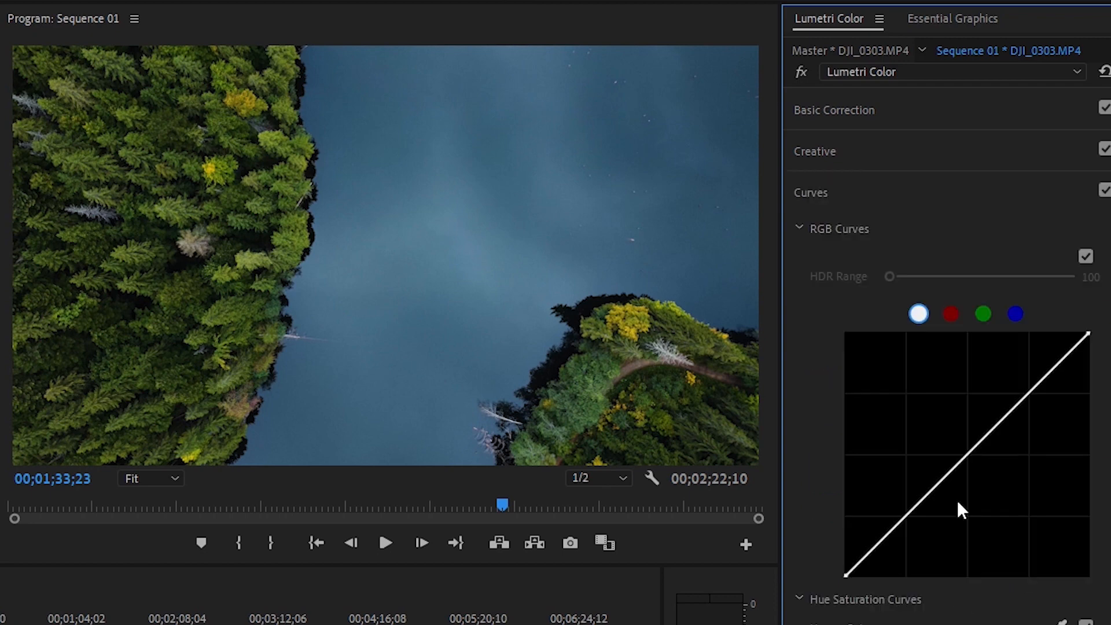
{"action": "left_click", "coordinate": [967, 454]}
{"action": "left_click", "coordinate": [907, 514]}
{"action": "left_click", "coordinate": [1030, 391]}
{"action": "left_click_drag", "start_coordinate": [906, 516], "coordinate": [912, 520]}
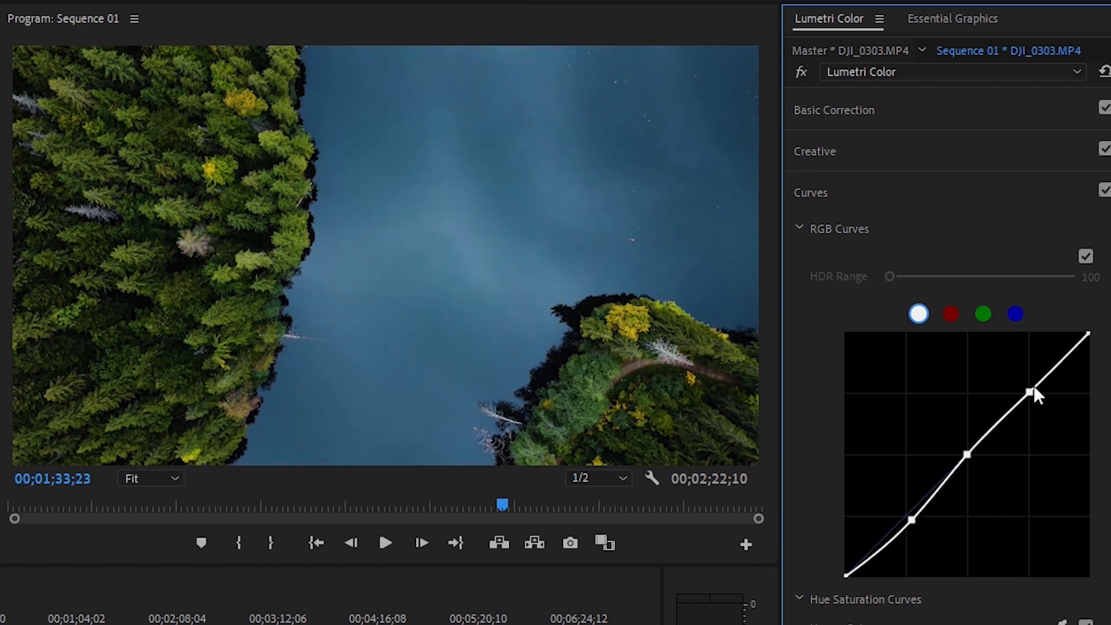
{"action": "left_click_drag", "start_coordinate": [1029, 392], "coordinate": [1025, 384]}
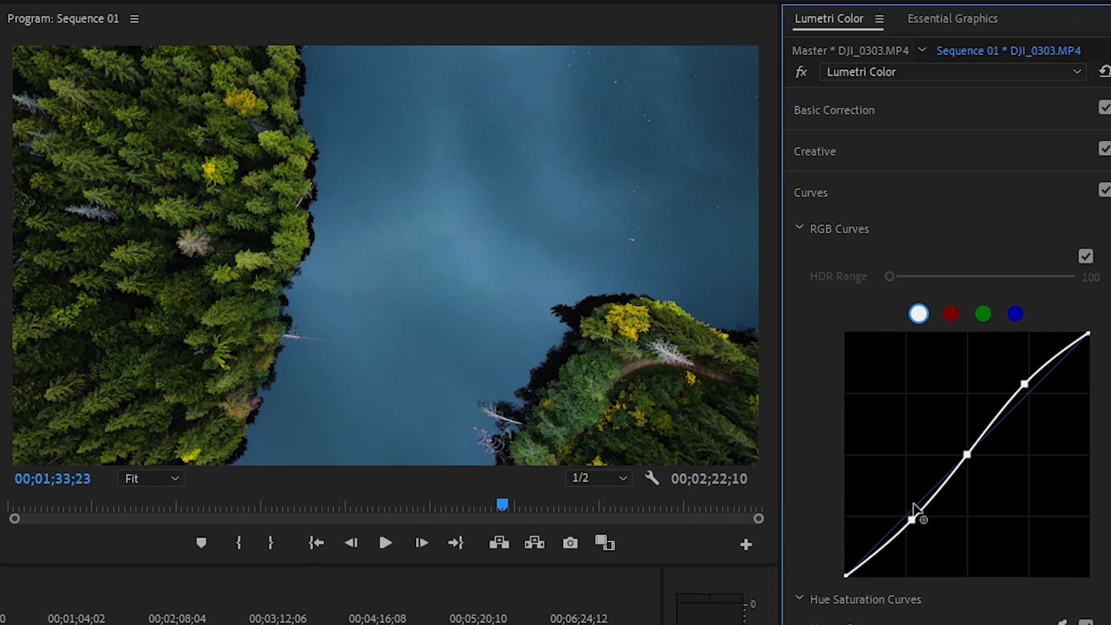
{"action": "left_click_drag", "start_coordinate": [913, 501], "coordinate": [909, 507]}
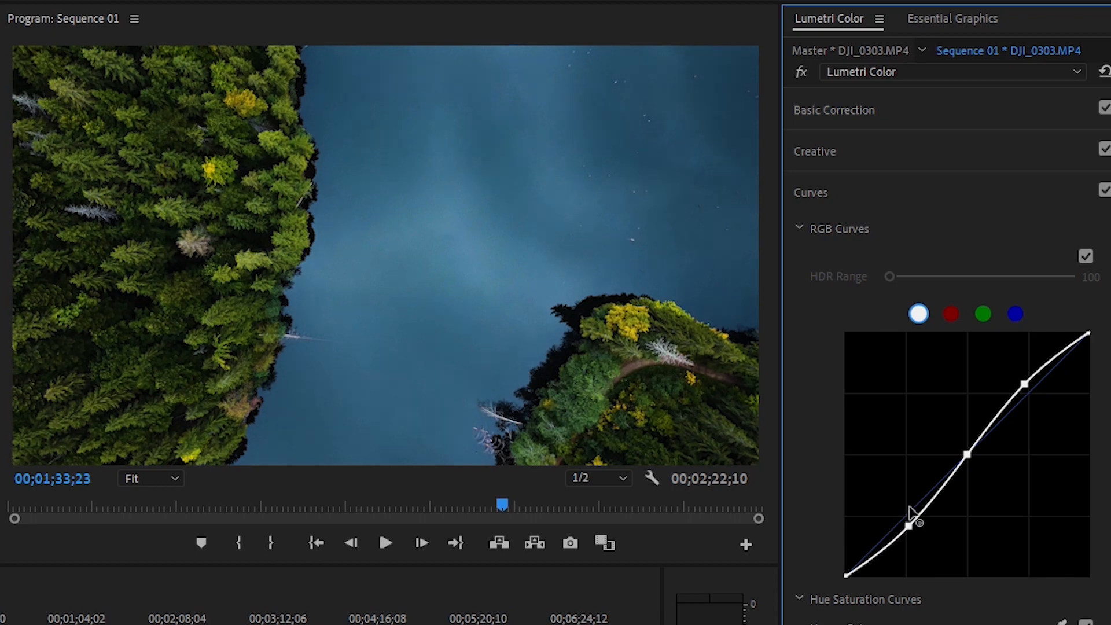
Step: Play the lake clip, compare its grade off and on during playback, and move the playhead to 00;01;48;16
{"action": "left_click", "coordinate": [378, 273]}
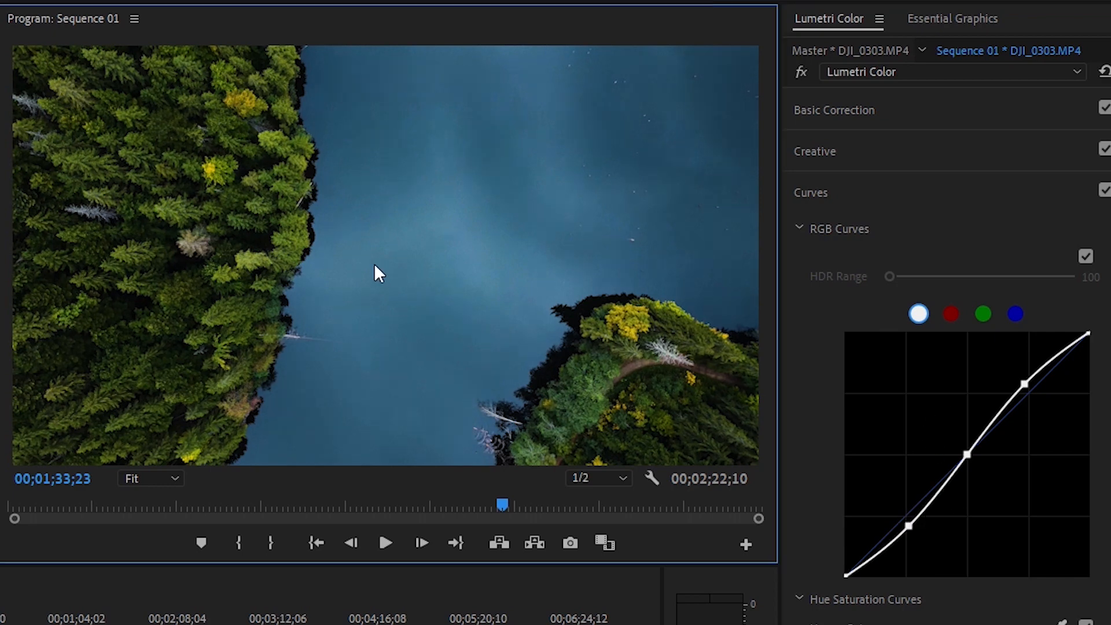
{"action": "key", "text": "space"}
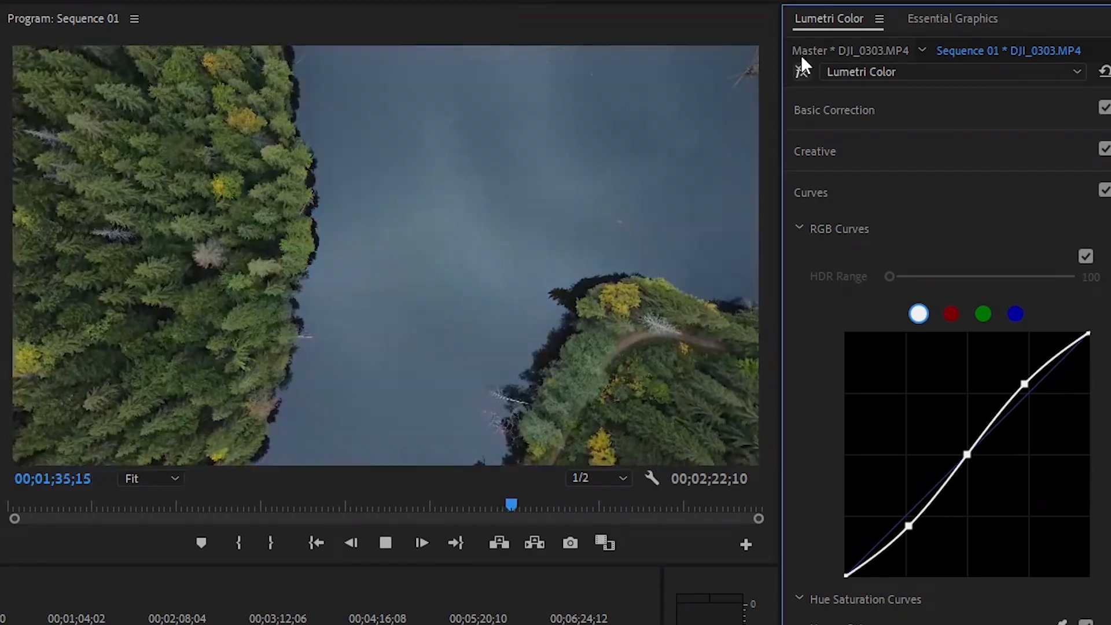
{"action": "left_click", "coordinate": [802, 63]}
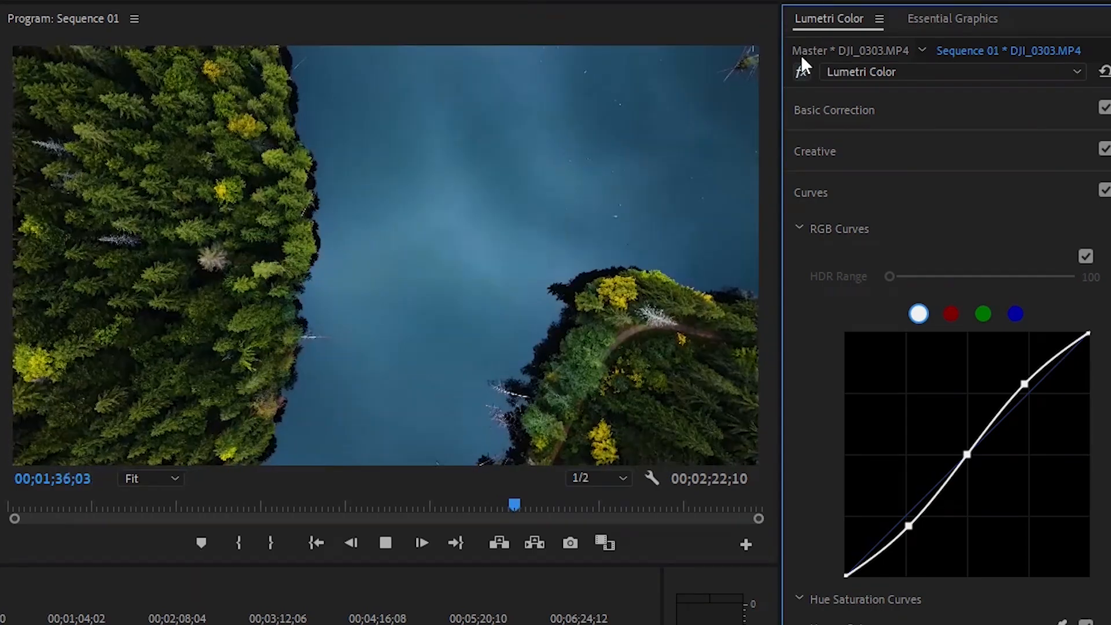
{"action": "left_click", "coordinate": [802, 63]}
{"action": "left_click", "coordinate": [801, 63]}
{"action": "key", "text": "space"}
{"action": "left_click_drag", "start_coordinate": [134, 613], "coordinate": [150, 617]}
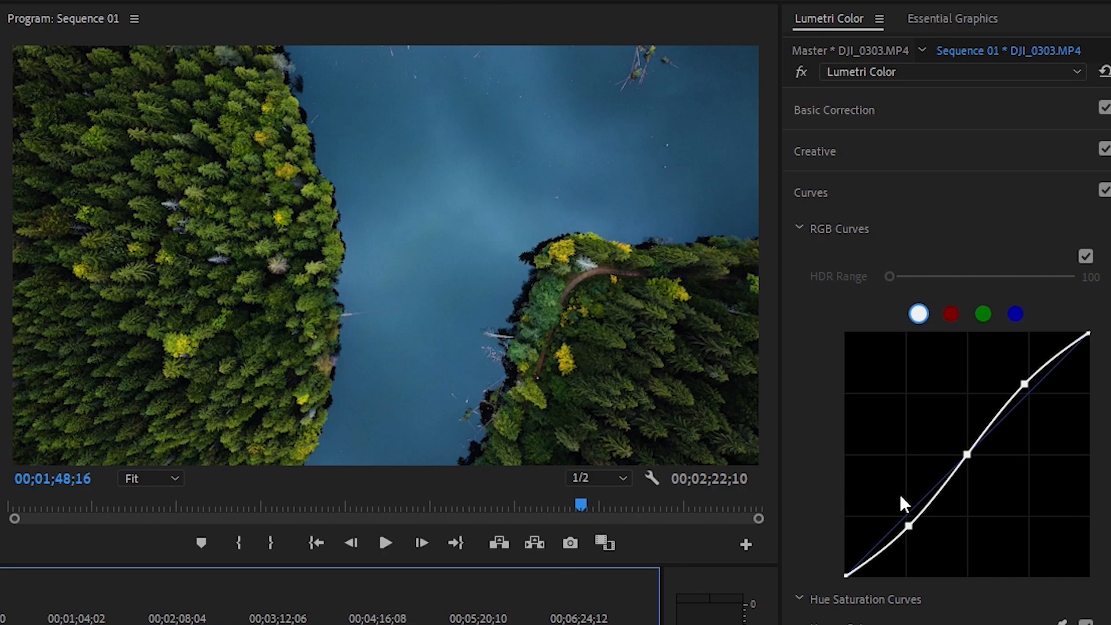
Step: Raise the lake clip's orange saturation slightly on the Hue vs Sat curve, with an anchor at yellow-green, and compare the grade off and on
{"action": "scroll", "coordinate": [984, 463], "scroll_direction": "down", "scroll_amount": 3}
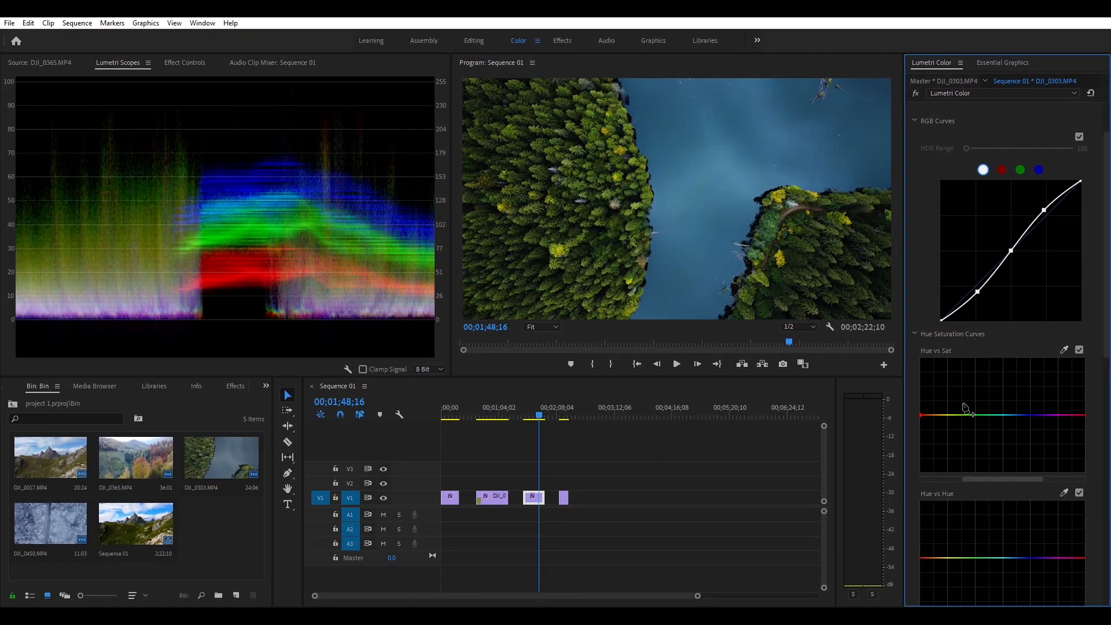
{"action": "left_click", "coordinate": [962, 415]}
{"action": "mouse_move", "coordinate": [943, 415]}
{"action": "left_mouse_down"}
{"action": "mouse_move", "coordinate": [939, 334]}
{"action": "mouse_move", "coordinate": [938, 446]}
{"action": "mouse_move", "coordinate": [940, 398]}
{"action": "left_mouse_up"}
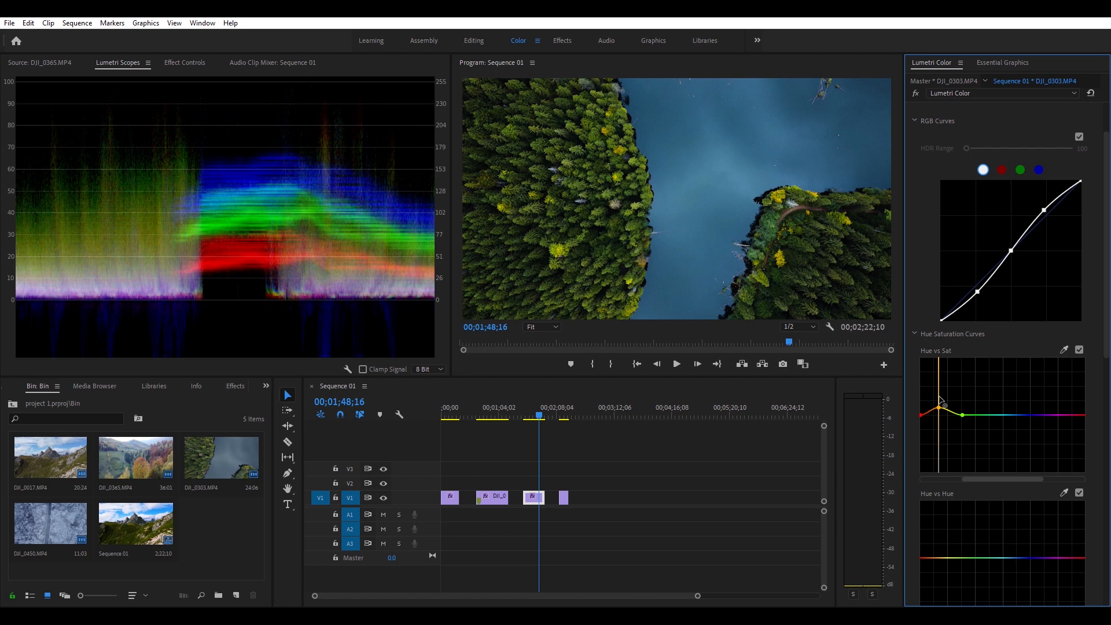
{"action": "left_click", "coordinate": [917, 84]}
{"action": "left_click", "coordinate": [917, 85]}
Step: Shift the lake clip's orange-yellow tones on the Hue vs Hue curve, with an anchor at yellow-green, and compare the grade off and on
{"action": "left_click_drag", "start_coordinate": [1107, 307], "coordinate": [1107, 350]}
{"action": "left_click", "coordinate": [957, 462]}
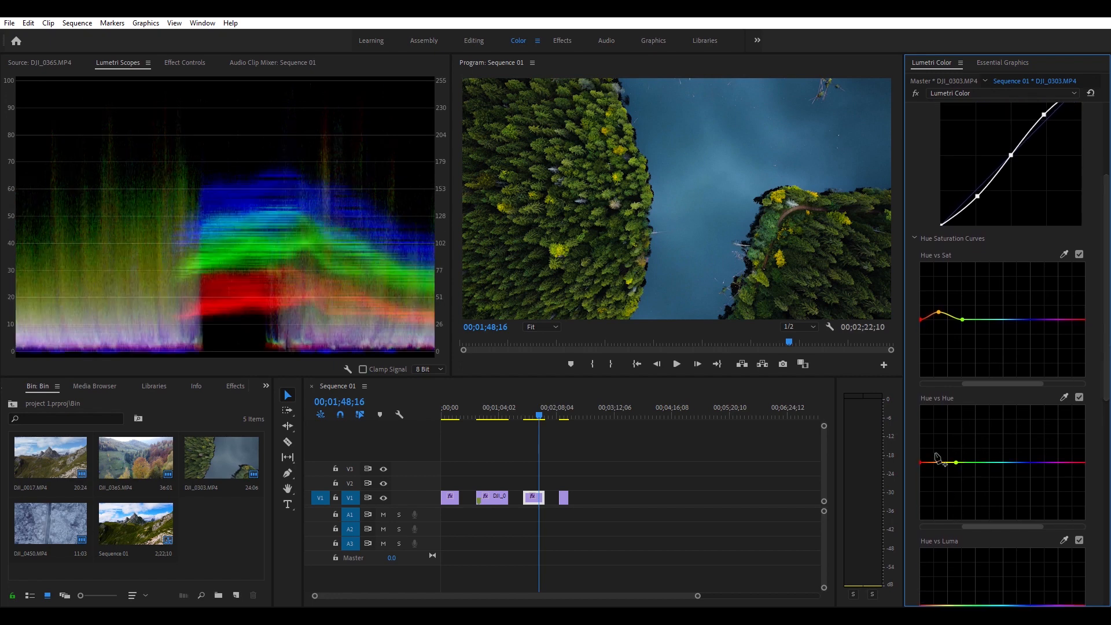
{"action": "left_click_drag", "start_coordinate": [936, 453], "coordinate": [936, 446]}
{"action": "left_click_drag", "start_coordinate": [935, 445], "coordinate": [935, 447]}
{"action": "left_click", "coordinate": [916, 93]}
{"action": "left_click", "coordinate": [916, 92]}
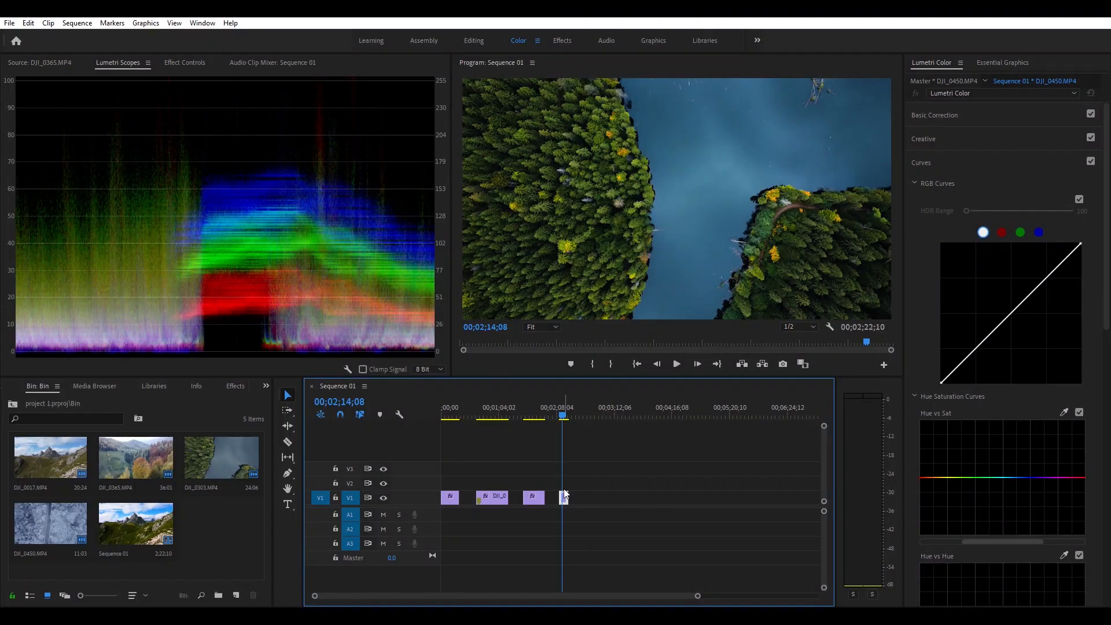
Step: On the DJI_0450 road clip, set Temperature to -11.4, compare with the grade bypassed, and try Tint before keeping it at 0.0
{"action": "left_click", "coordinate": [980, 106]}
{"action": "left_click", "coordinate": [982, 113]}
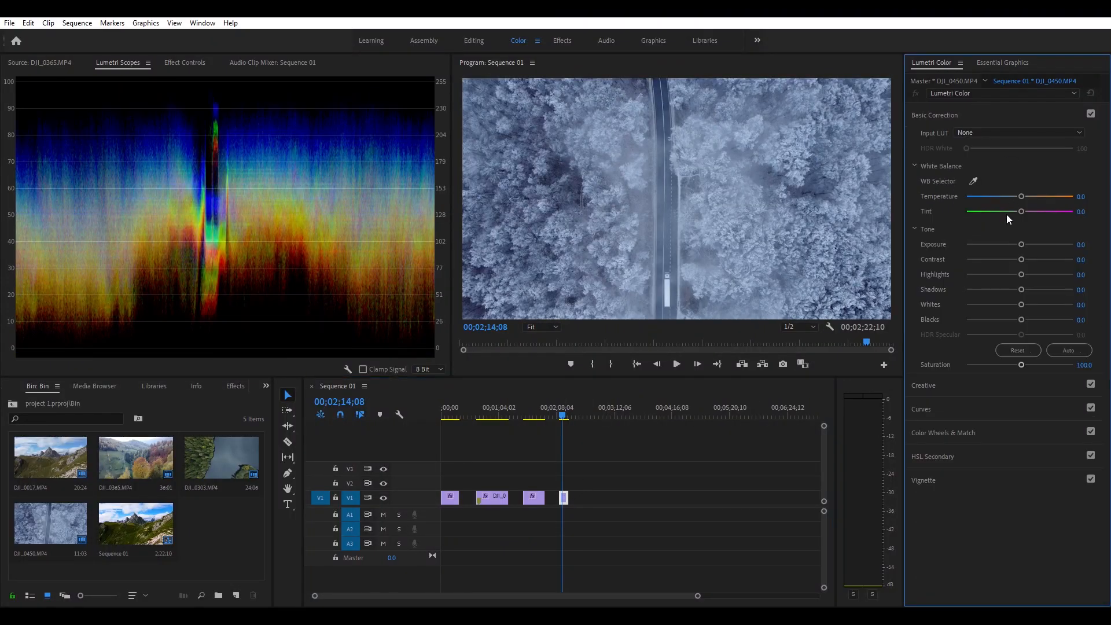
{"action": "left_click_drag", "start_coordinate": [1022, 185], "coordinate": [975, 241]}
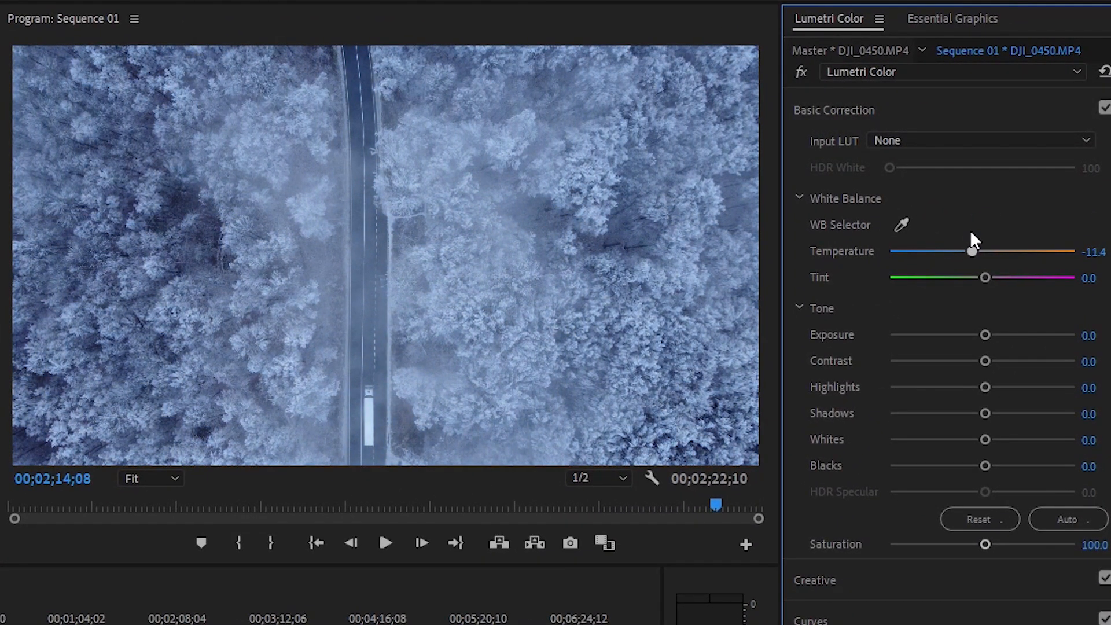
{"action": "left_click", "coordinate": [801, 69]}
{"action": "mouse_move", "coordinate": [986, 277]}
{"action": "left_mouse_down"}
{"action": "mouse_move", "coordinate": [996, 277]}
{"action": "mouse_move", "coordinate": [982, 261]}
{"action": "left_mouse_up"}
Step: Set the road clip's Contrast to 50.3, Highlights to 3.8, Shadows to -26.5, Whites to 8.1 and Blacks to -5.9
{"action": "left_click_drag", "start_coordinate": [988, 348], "coordinate": [1003, 340]}
{"action": "left_click_drag", "start_coordinate": [1077, 336], "coordinate": [1030, 333]}
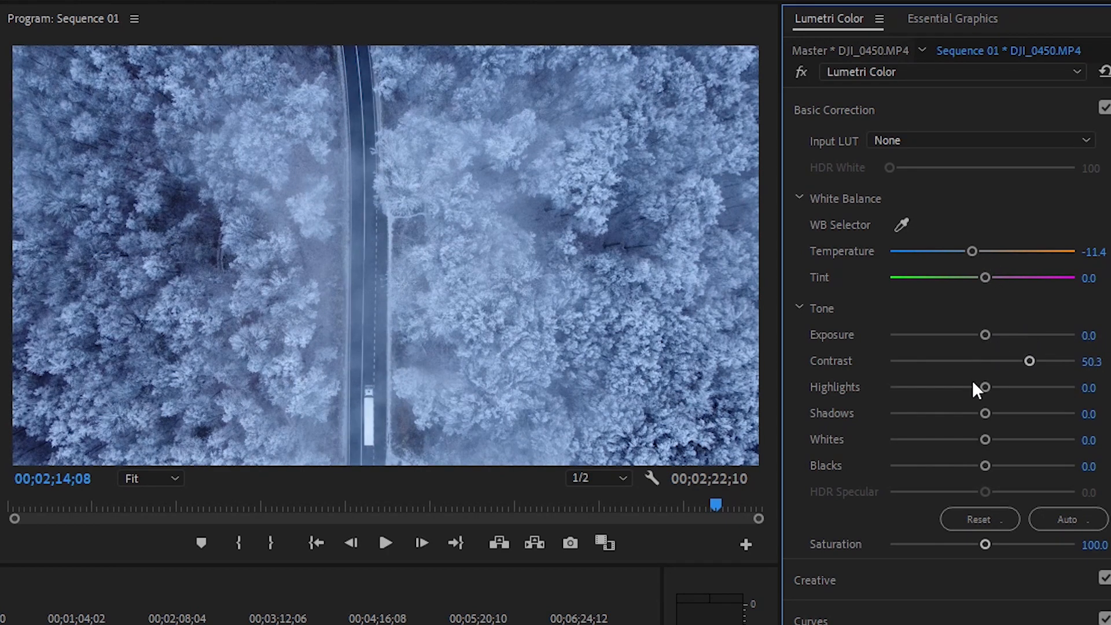
{"action": "left_click_drag", "start_coordinate": [991, 370], "coordinate": [957, 386]}
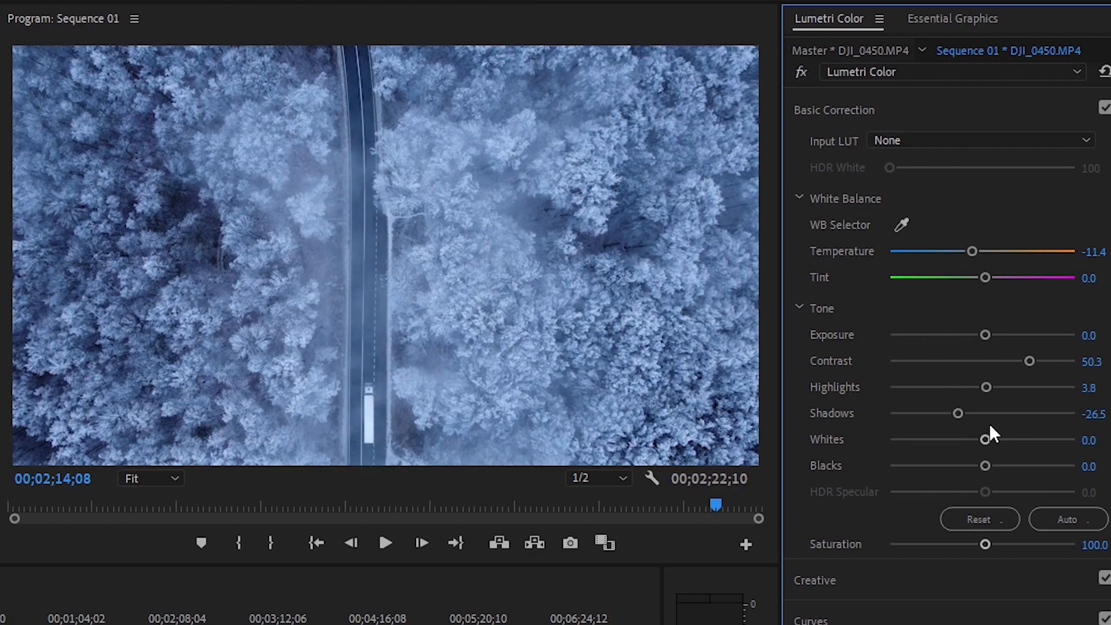
{"action": "left_click_drag", "start_coordinate": [985, 420], "coordinate": [976, 450]}
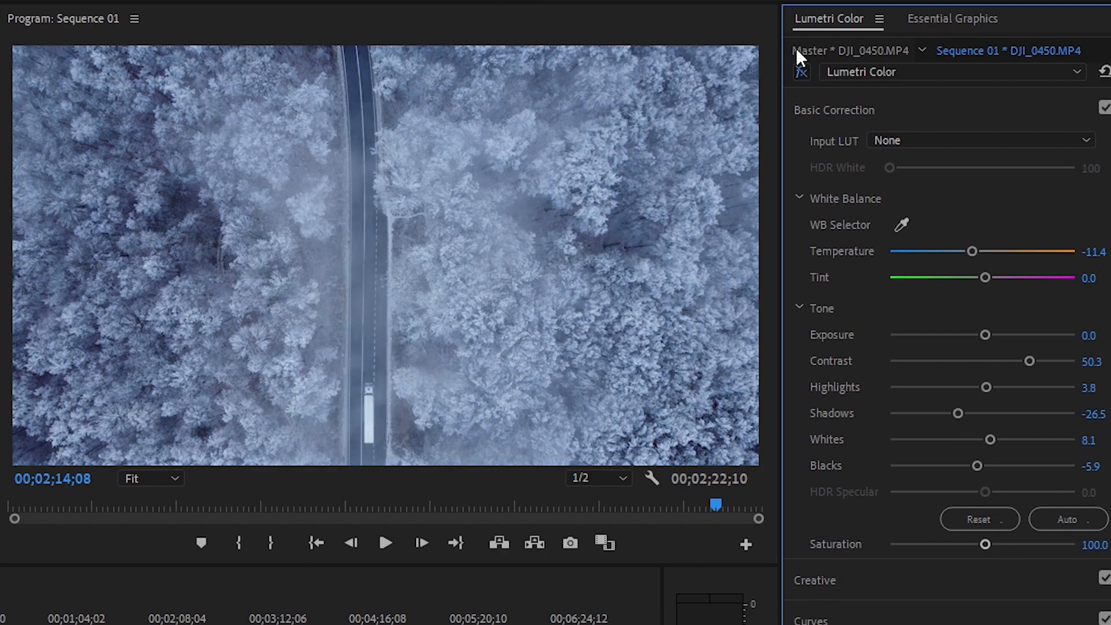
Step: Shape a three-point S-curve on the road clip's white RGB curve, and compare both the curves and the whole grade off and on
{"action": "left_click", "coordinate": [925, 604]}
{"action": "left_click", "coordinate": [904, 516]}
{"action": "left_click", "coordinate": [968, 454]}
{"action": "left_click", "coordinate": [1030, 391]}
{"action": "mouse_move", "coordinate": [905, 507]}
{"action": "left_mouse_down"}
{"action": "mouse_move", "coordinate": [917, 505]}
{"action": "mouse_move", "coordinate": [906, 512]}
{"action": "left_mouse_up"}
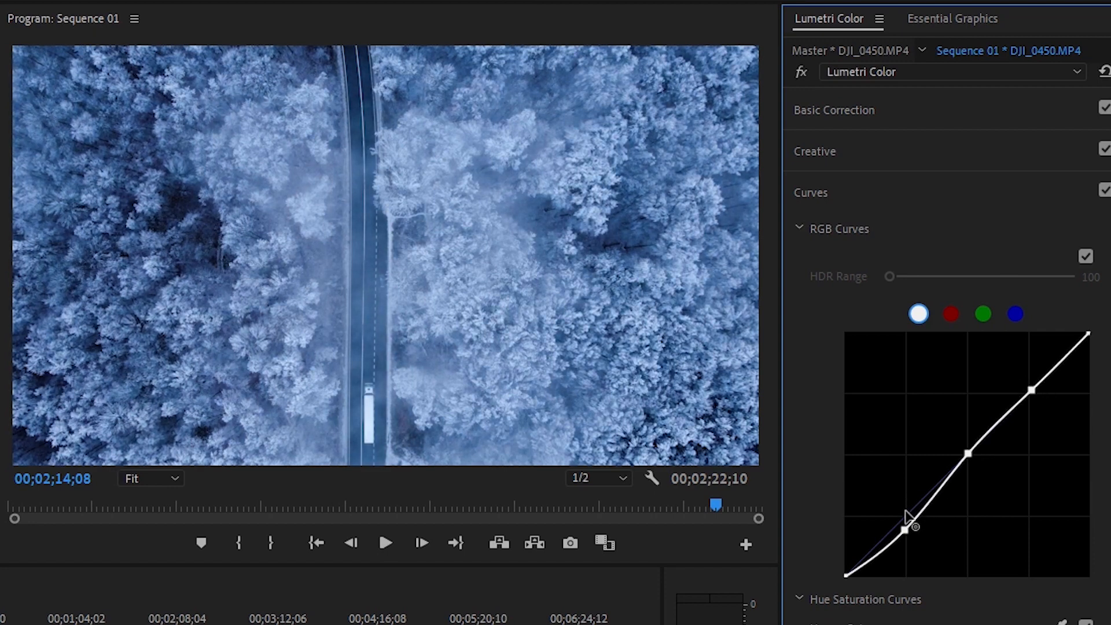
{"action": "left_click_drag", "start_coordinate": [1033, 375], "coordinate": [1029, 363]}
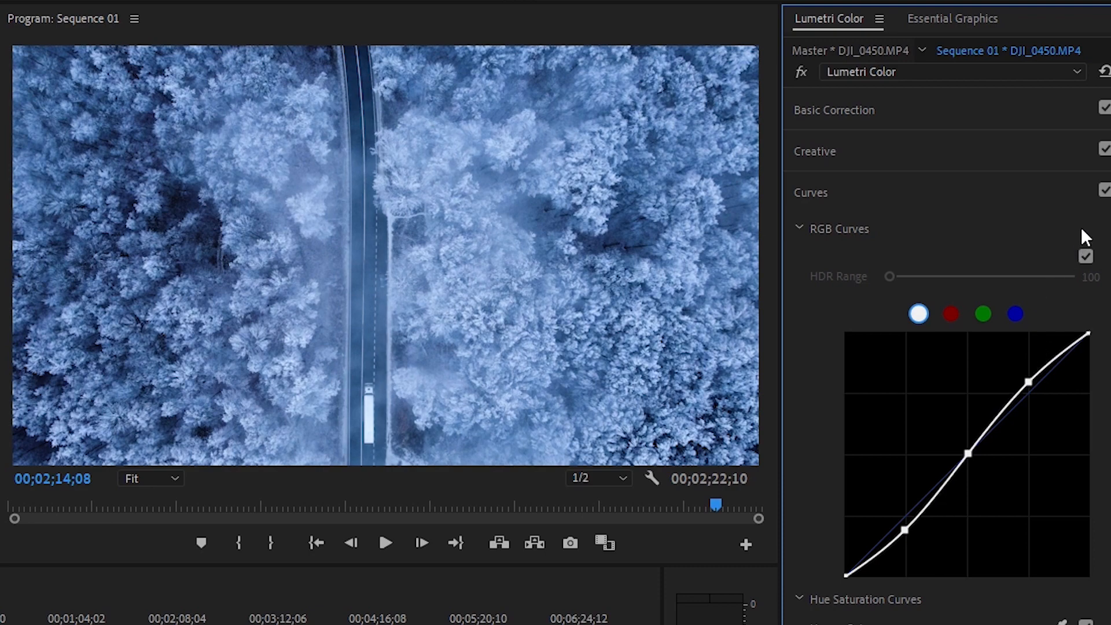
{"action": "left_click", "coordinate": [1104, 190]}
{"action": "left_click", "coordinate": [1105, 190]}
{"action": "left_click", "coordinate": [803, 68]}
{"action": "left_click", "coordinate": [803, 69]}
Step: Lower the road clip's blue saturation slightly with a small dip in the Hue vs Sat curve
{"action": "scroll", "coordinate": [947, 356], "scroll_direction": "down", "scroll_amount": 5}
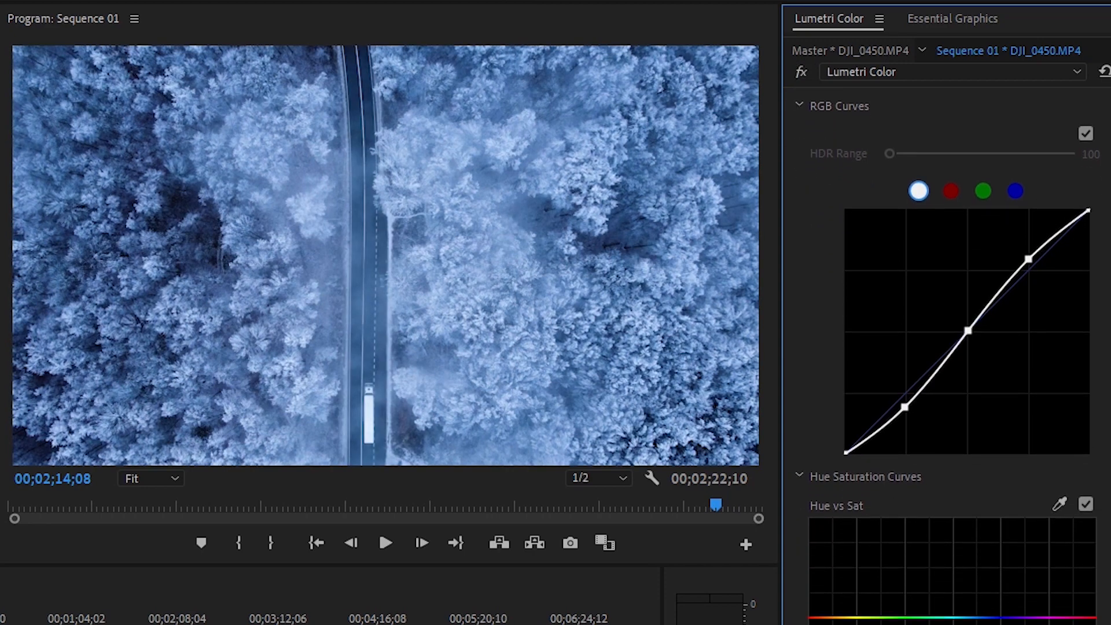
{"action": "scroll", "coordinate": [946, 356], "scroll_direction": "down", "scroll_amount": 1}
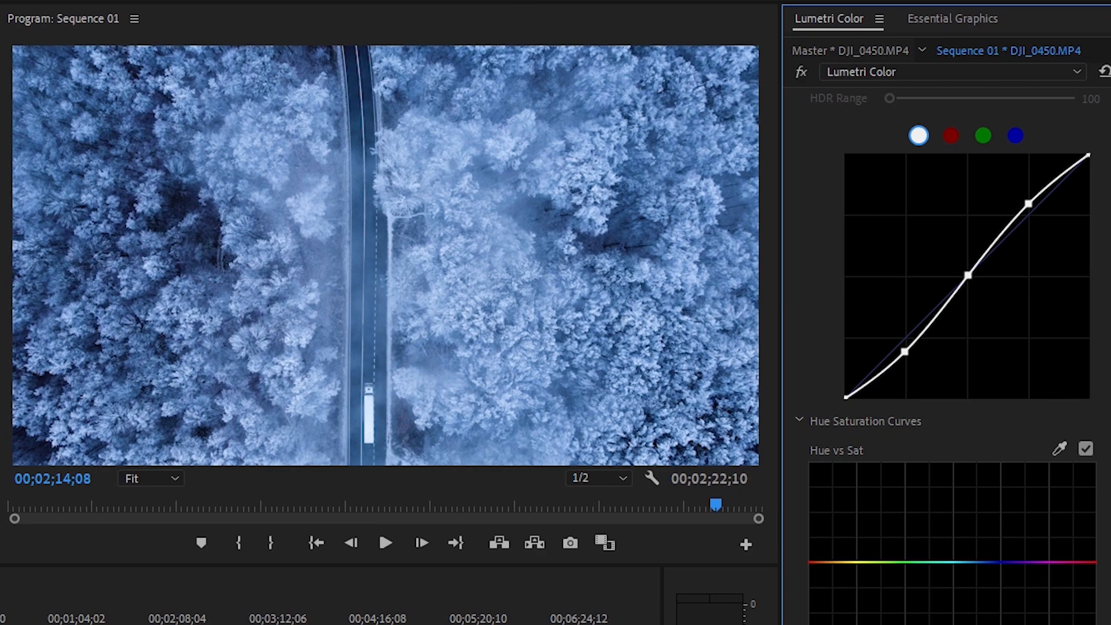
{"action": "scroll", "coordinate": [954, 354], "scroll_direction": "up", "scroll_amount": 3}
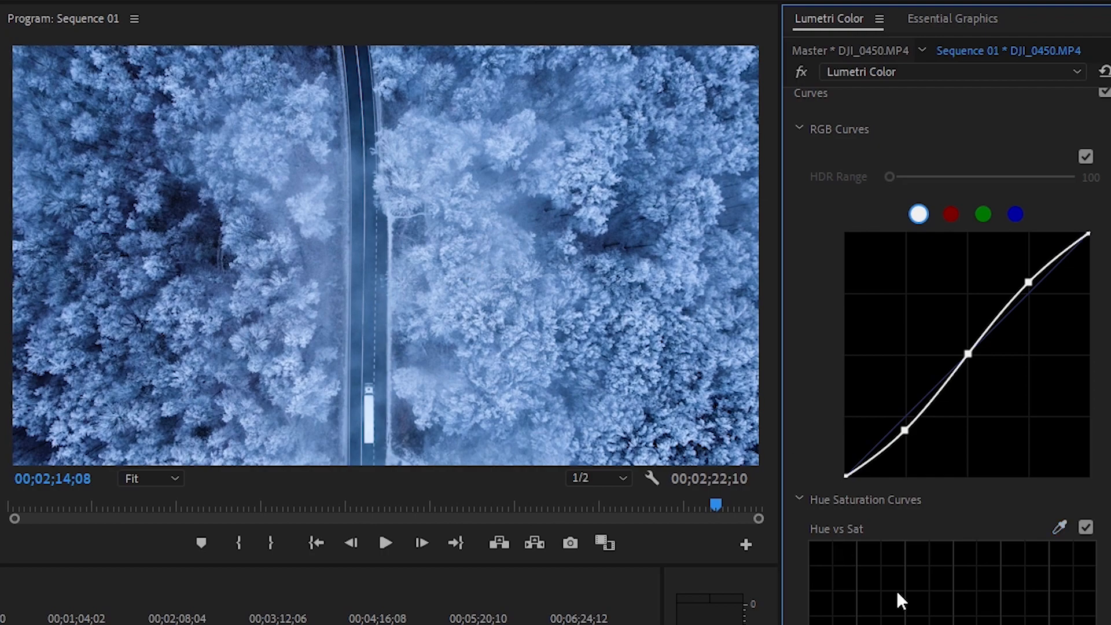
{"action": "left_click_drag", "start_coordinate": [985, 624], "coordinate": [998, 585]}
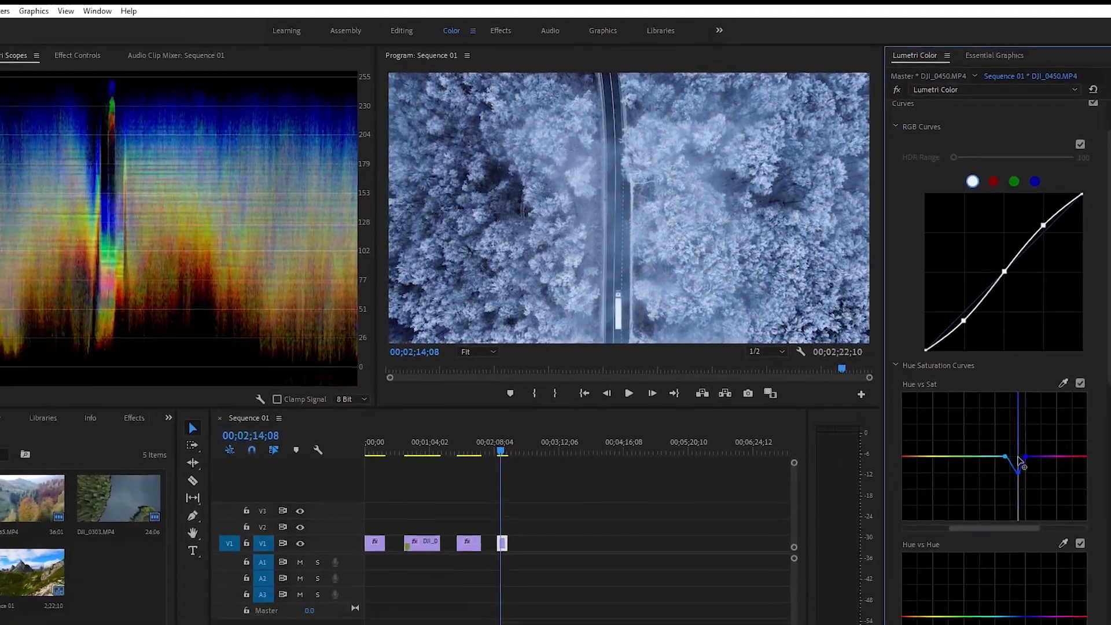
{"action": "left_click_drag", "start_coordinate": [1018, 457], "coordinate": [1022, 413]}
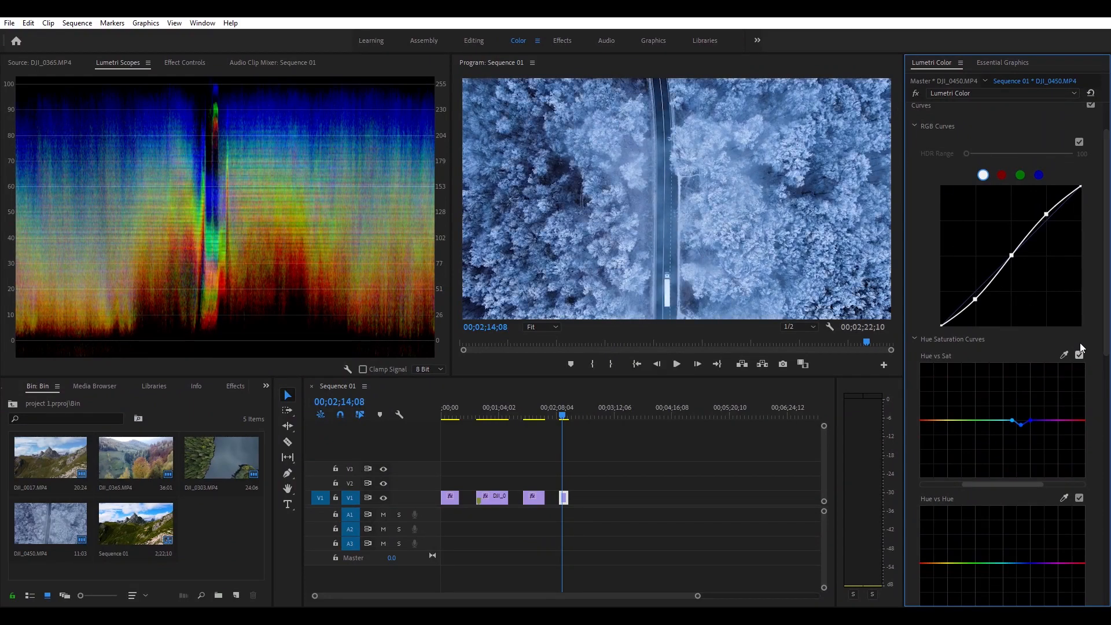